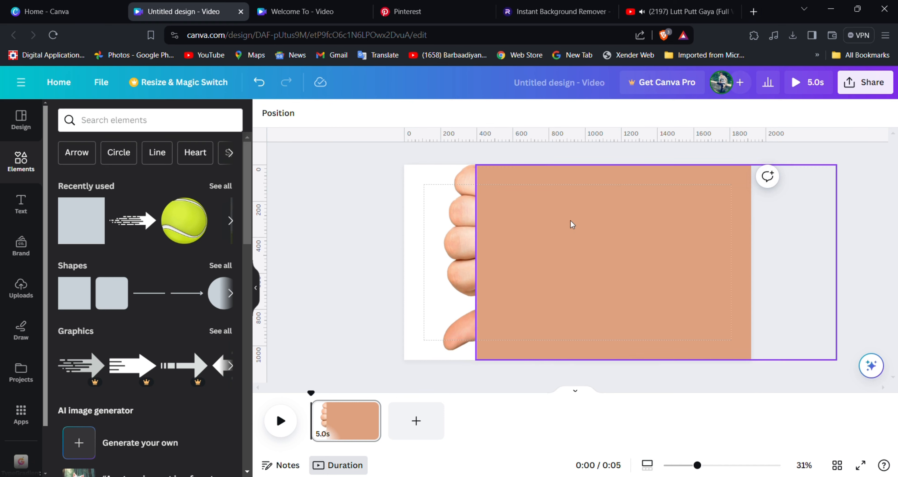
# Recolour the rectangle to a custom hot pink.
pyautogui.click(323, 113)
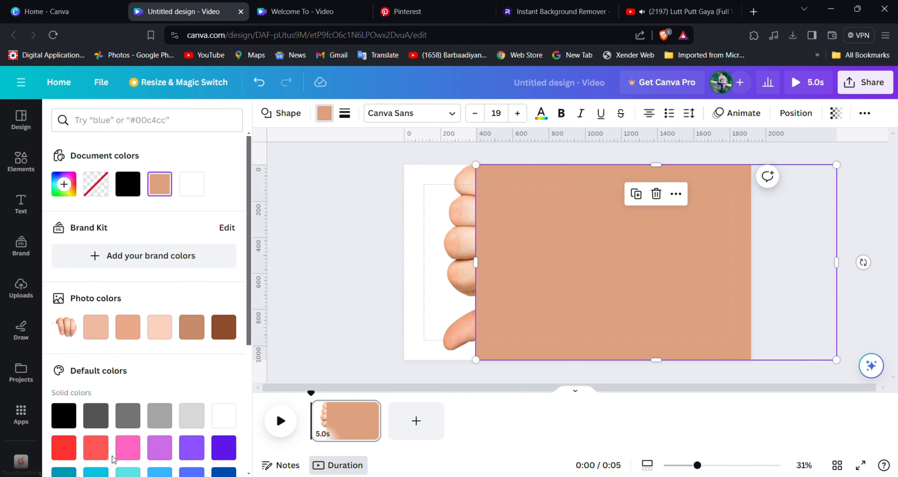
pyautogui.click(127, 450)
pyautogui.click(64, 184)
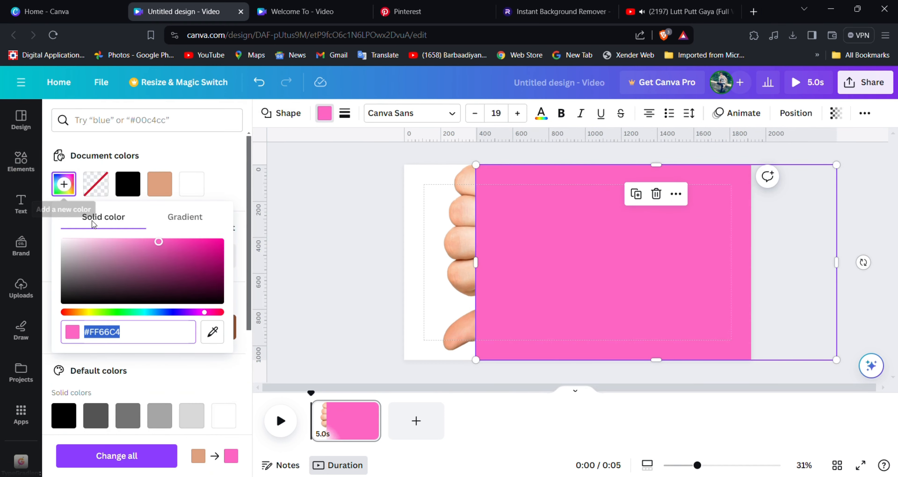
pyautogui.moveTo(151, 255); pyautogui.dragTo(280, 222)
pyautogui.click(305, 215)
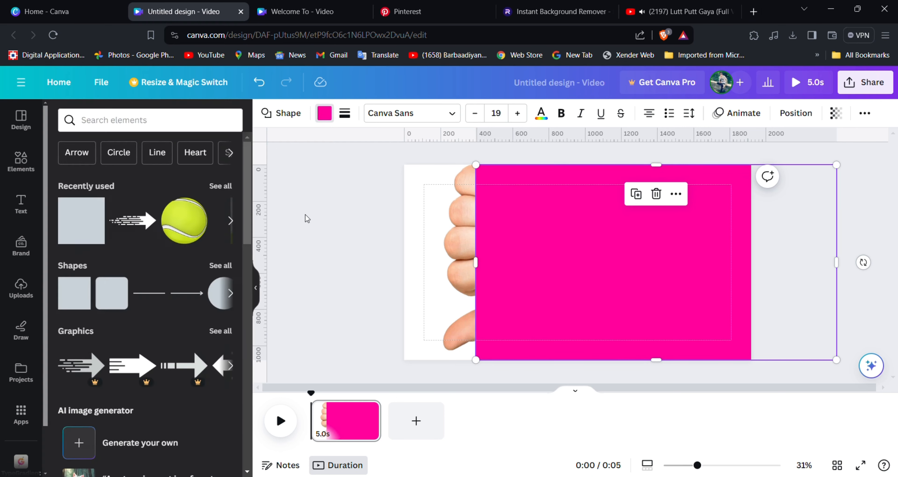
# Move the pink rectangle behind the hand photo in the layers list.
pyautogui.click(681, 202)
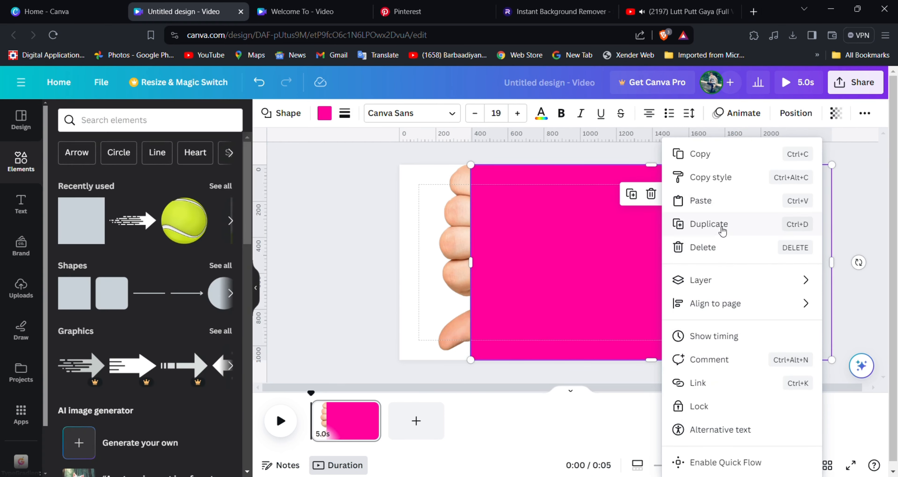
pyautogui.moveTo(710, 279)
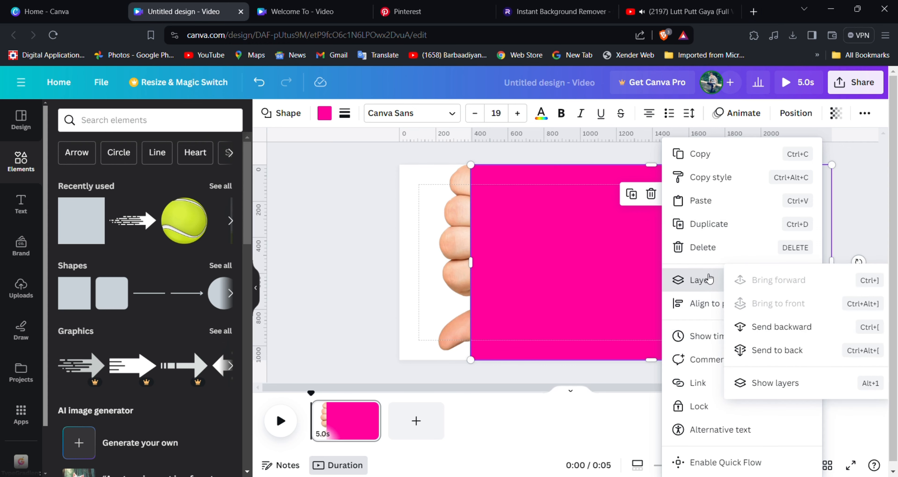
pyautogui.click(808, 380)
pyautogui.moveTo(74, 206); pyautogui.dragTo(75, 240)
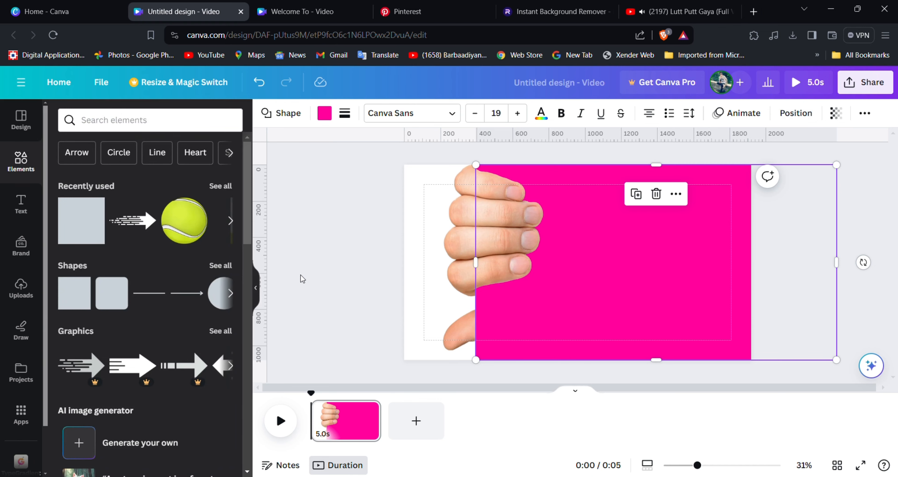
# Stretch the pink rectangle past the page's right edge.
pyautogui.click(301, 275)
pyautogui.moveTo(716, 247); pyautogui.dragTo(720, 247)
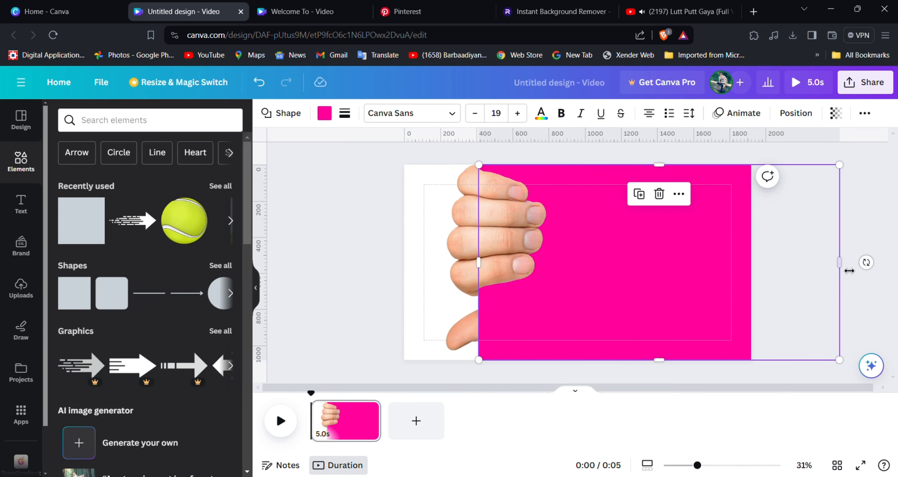
pyautogui.moveTo(849, 270); pyautogui.dragTo(896, 267)
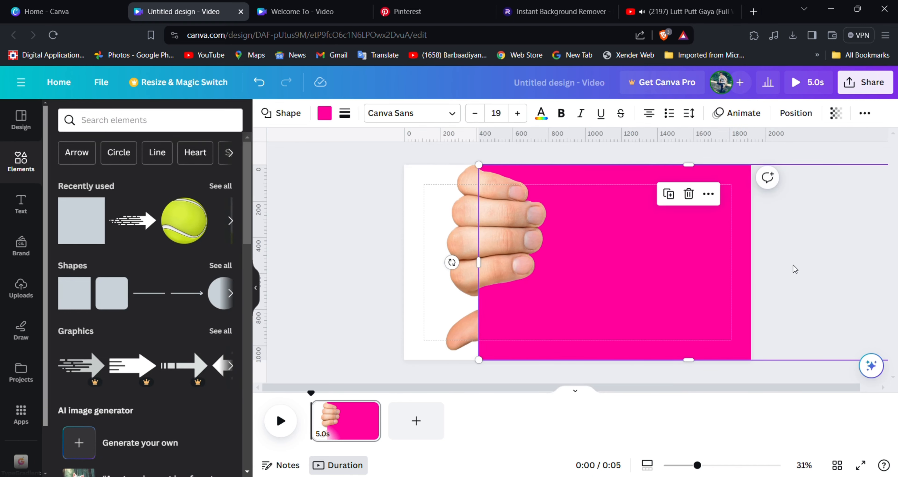
# Group the hand with the pink rectangle and shift the group left so pink covers the page.
pyautogui.moveTo(326, 202); pyautogui.dragTo(534, 271)
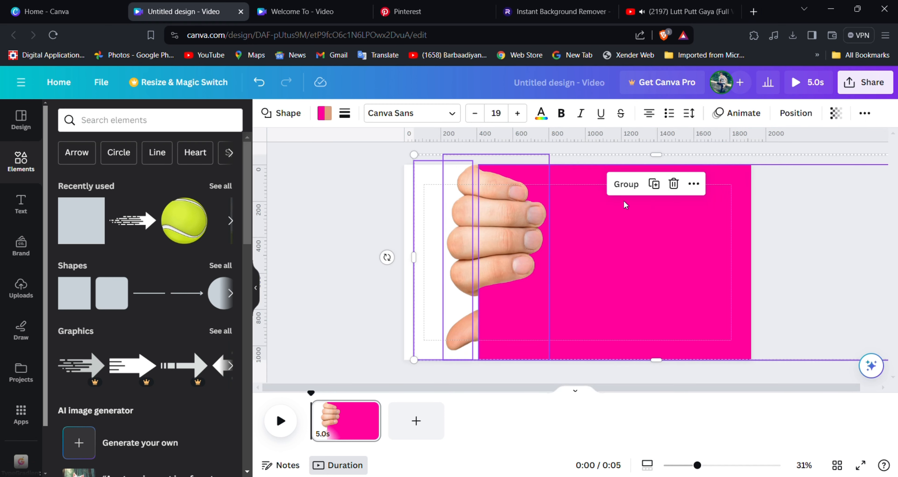
pyautogui.click(626, 185)
pyautogui.moveTo(666, 236); pyautogui.dragTo(525, 238)
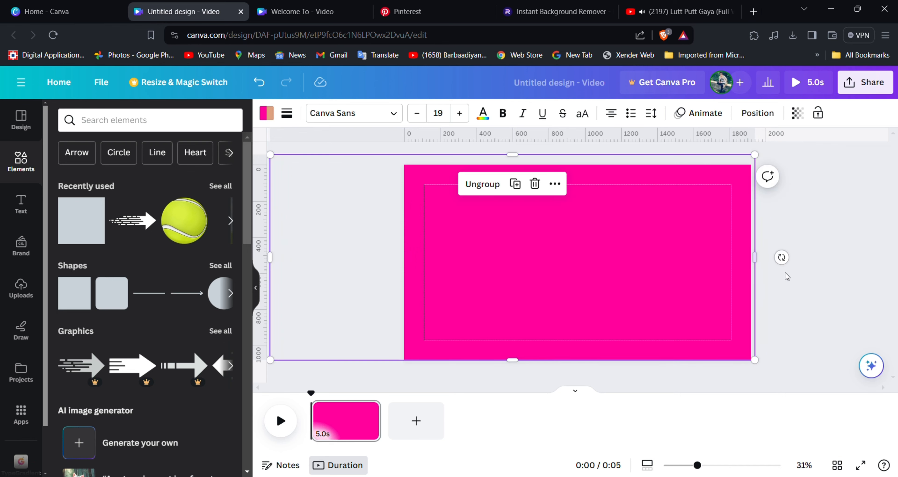
pyautogui.click(811, 277)
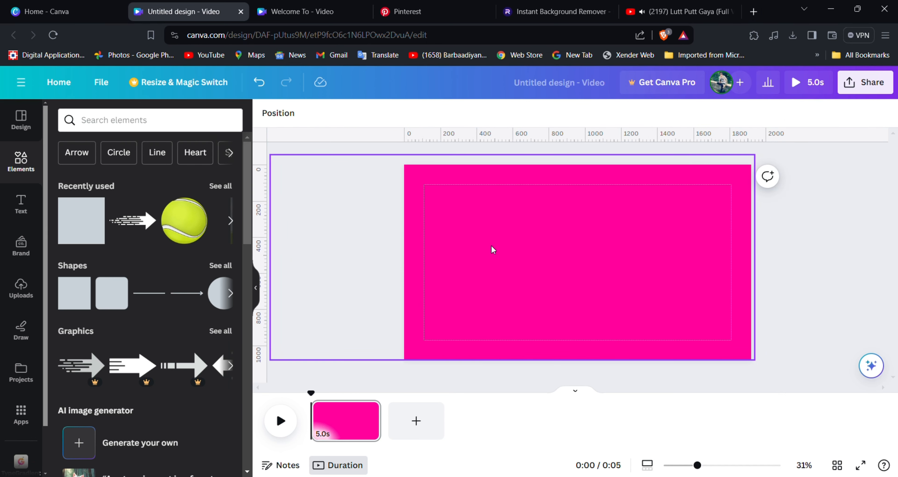
pyautogui.click(21, 287)
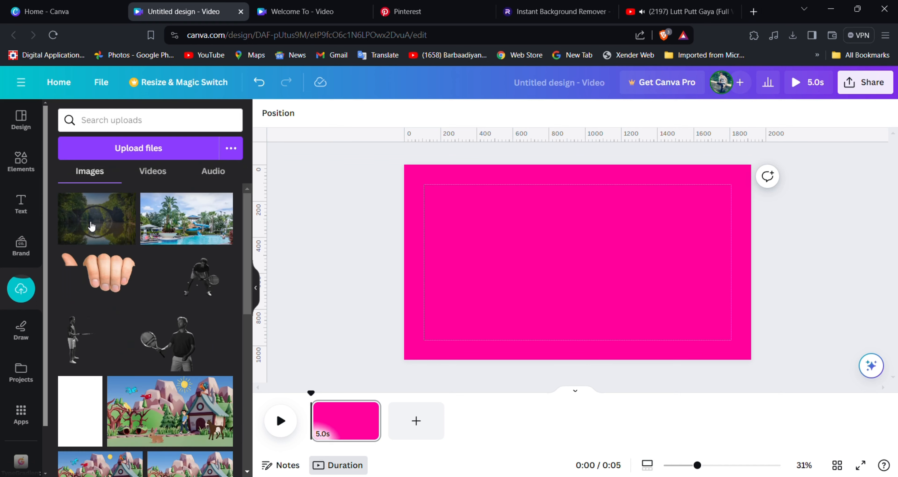
# Add the pool photo from Uploads and enlarge it to fill the page.
pyautogui.click(189, 231)
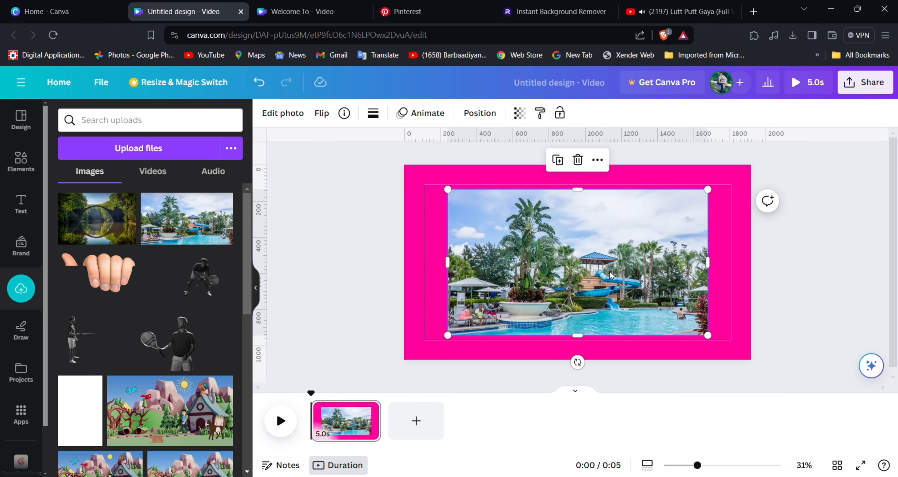
pyautogui.moveTo(608, 275); pyautogui.dragTo(567, 250)
pyautogui.moveTo(665, 311); pyautogui.dragTo(753, 371)
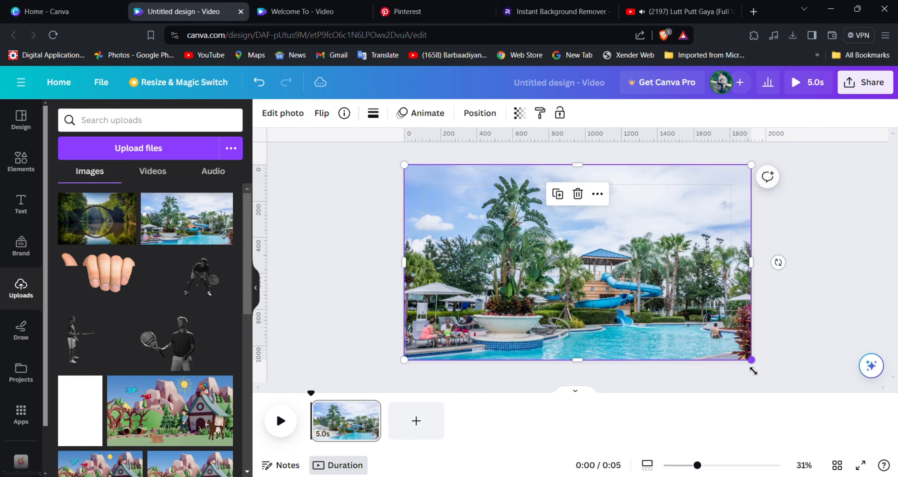
pyautogui.click(836, 358)
pyautogui.click(721, 355)
pyautogui.moveTo(751, 359); pyautogui.dragTo(756, 362)
pyautogui.click(812, 350)
pyautogui.click(653, 309)
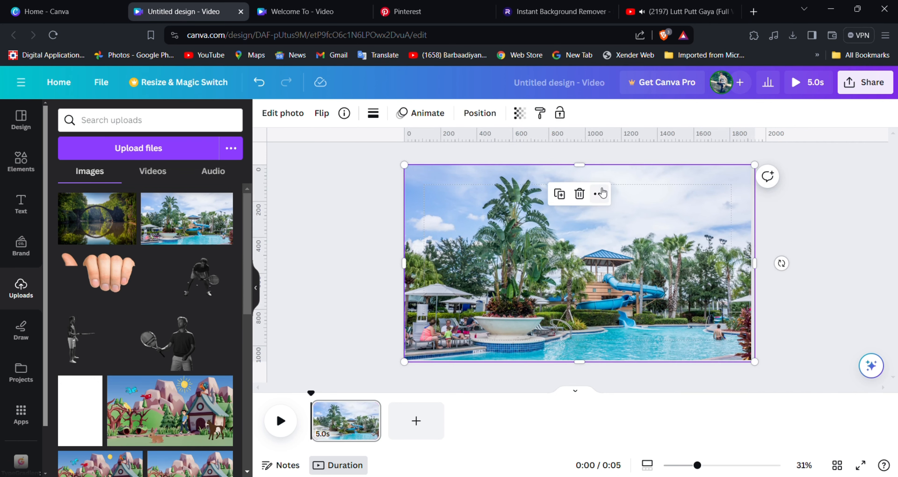
# Move the pool photo beneath the pink layer in the layers list.
pyautogui.rightClick(589, 209)
pyautogui.moveTo(624, 280)
pyautogui.click(797, 391)
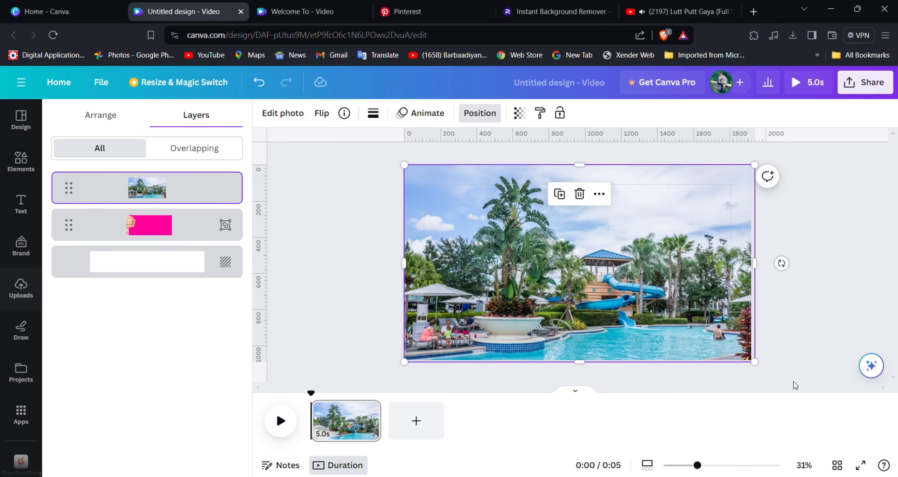
pyautogui.moveTo(66, 187); pyautogui.dragTo(68, 232)
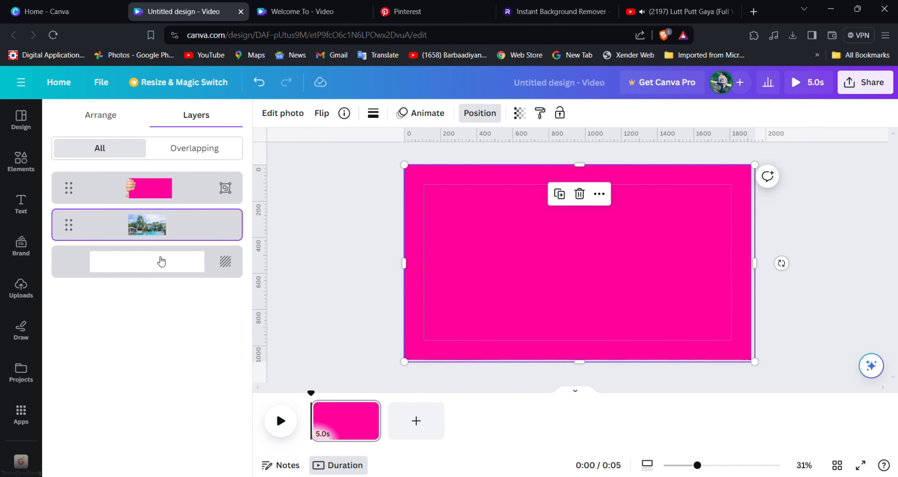
pyautogui.click(21, 289)
pyautogui.click(20, 205)
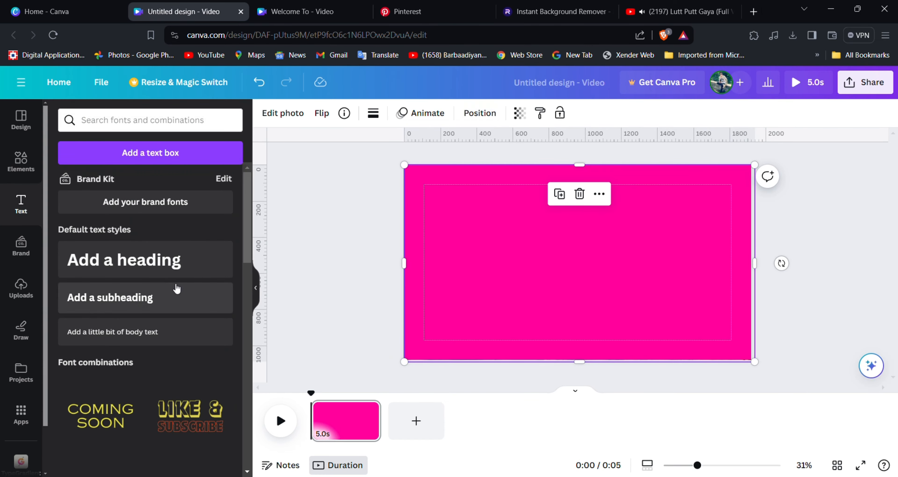
# Add a 'Welcome To' heading in Anton, applied to the whole design, enlarged to size 276.
pyautogui.click(177, 264)
pyautogui.write('Wel')
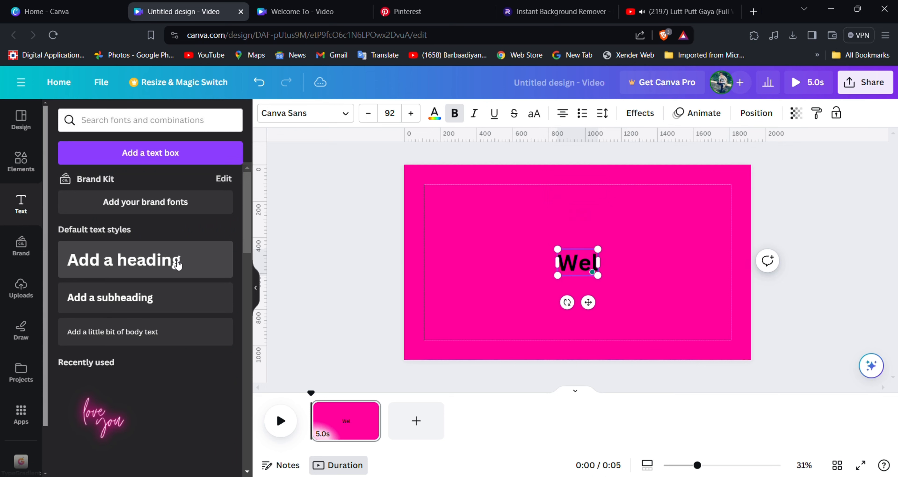
pyautogui.write('come To')
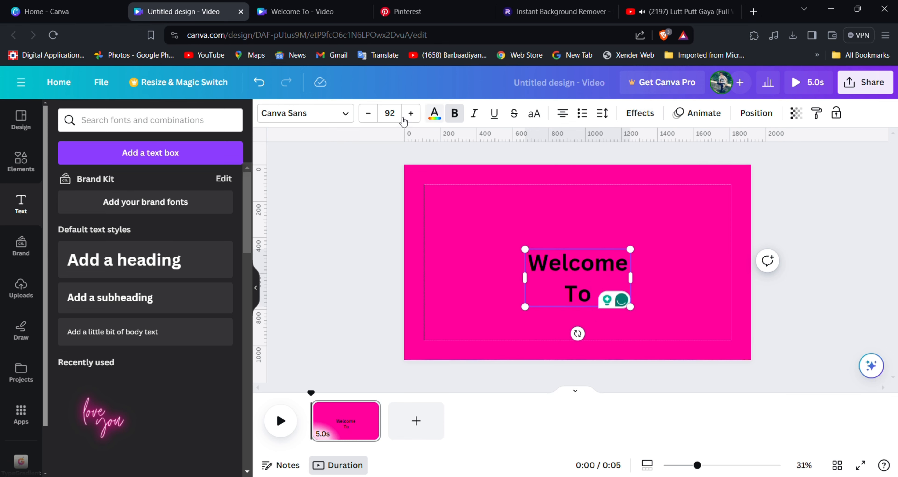
pyautogui.click(345, 113)
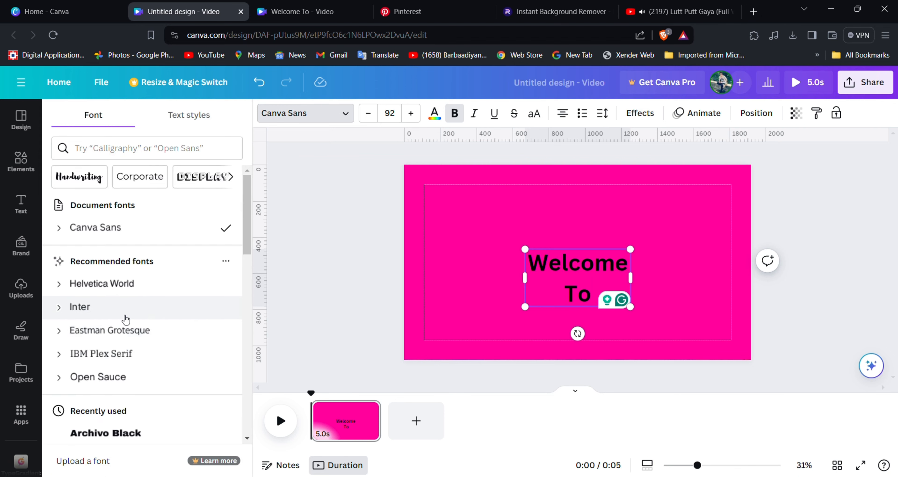
pyautogui.scroll(-2, 125, 317)
pyautogui.click(139, 278)
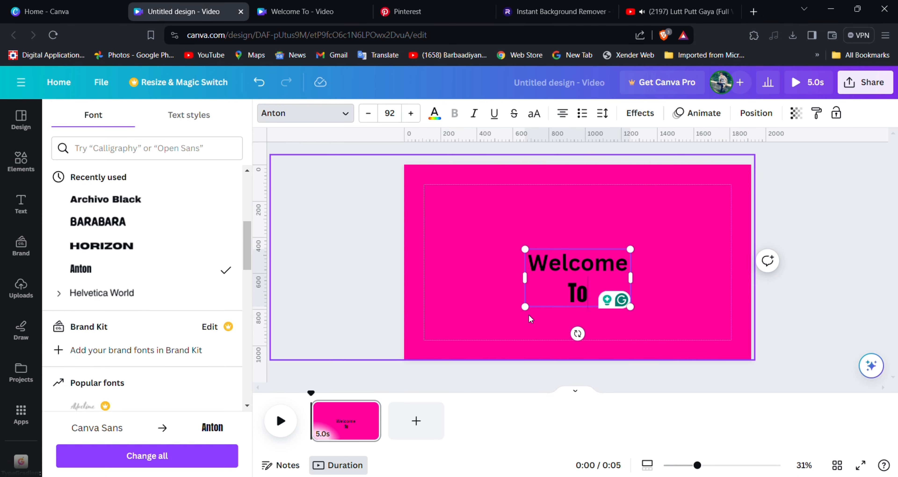
pyautogui.click(134, 457)
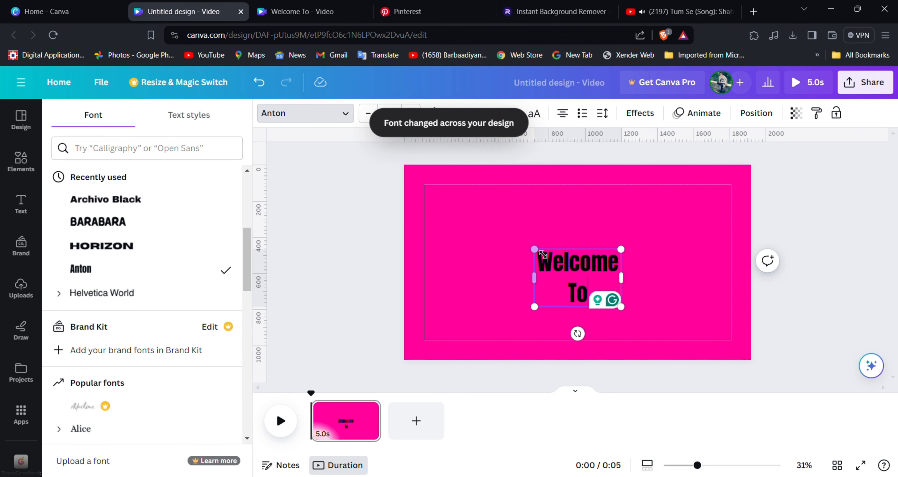
pyautogui.moveTo(531, 248); pyautogui.dragTo(442, 191)
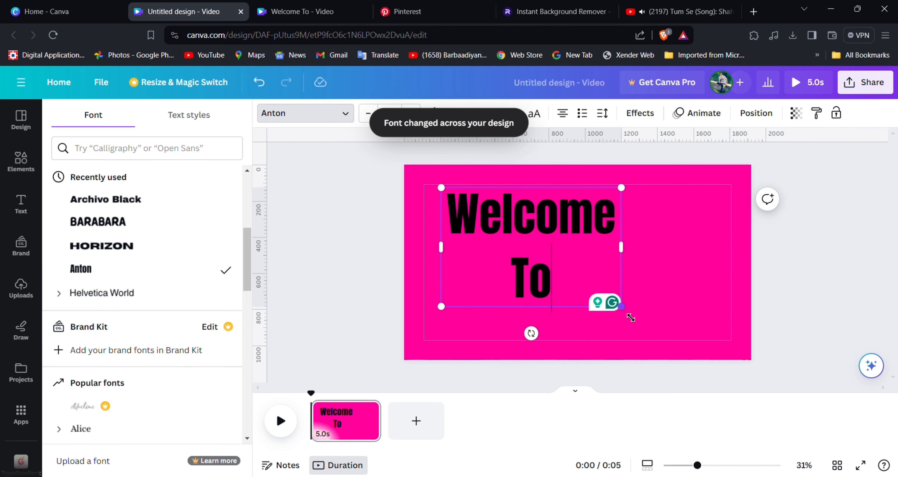
pyautogui.moveTo(624, 308); pyautogui.dragTo(711, 373)
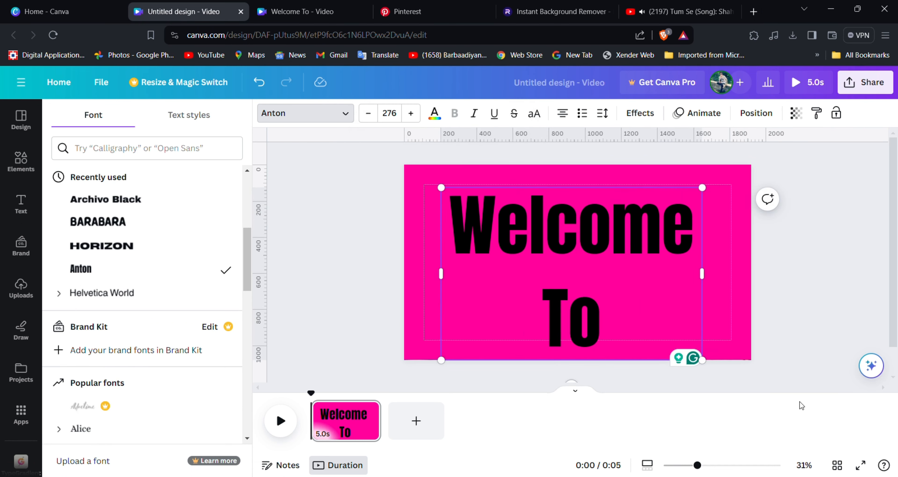
pyautogui.press('Escape')
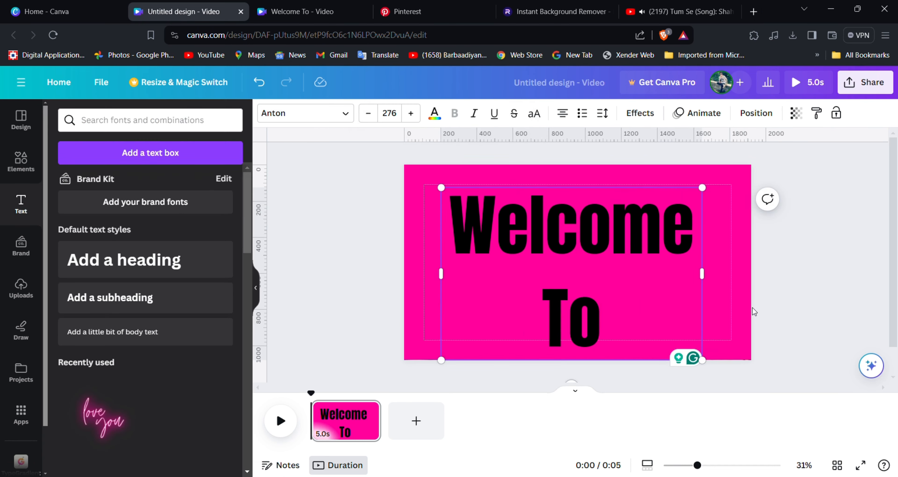
# Nudge the heading up and right and set its text colour to #FFCC00 yellow.
pyautogui.moveTo(620, 303); pyautogui.dragTo(628, 293)
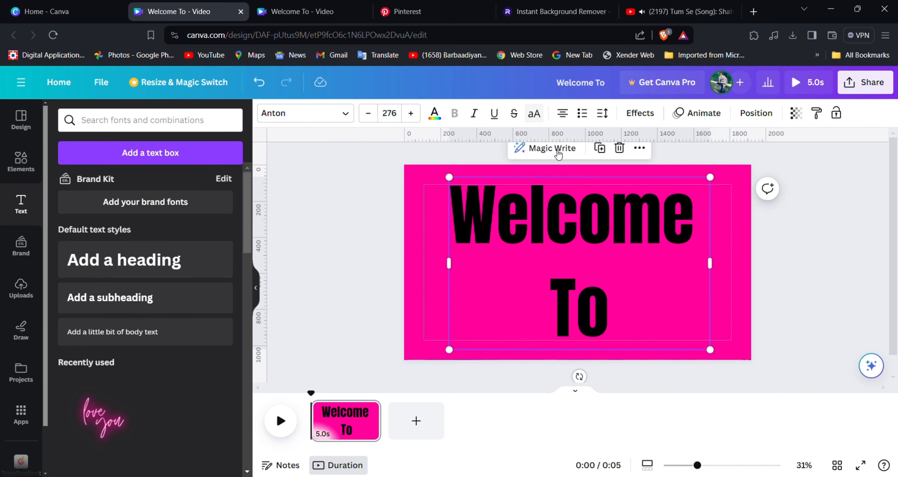
pyautogui.click(434, 113)
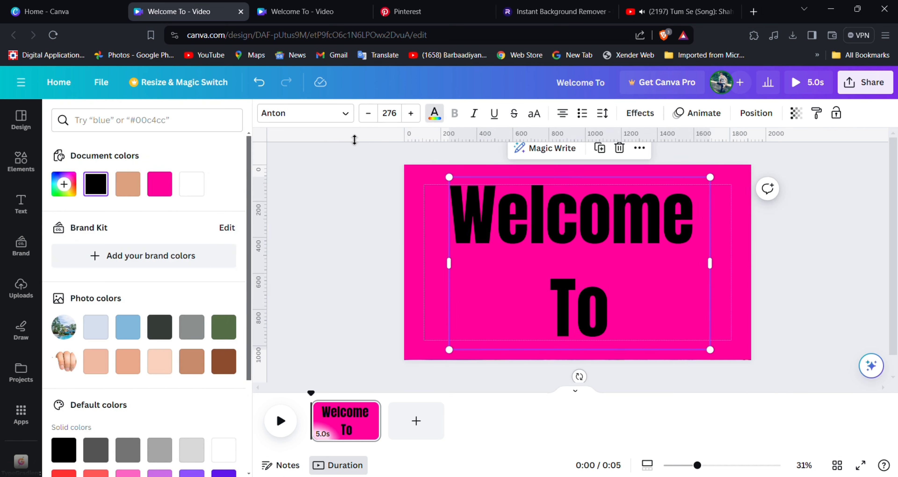
pyautogui.click(191, 184)
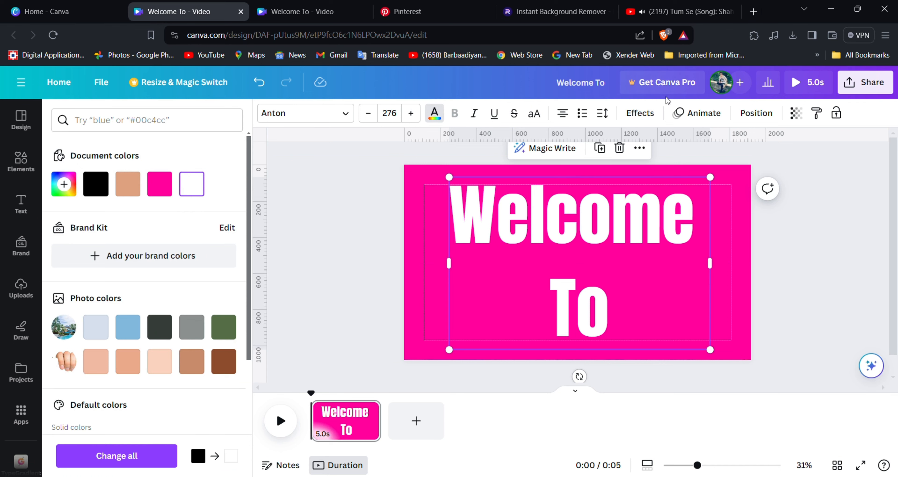
pyautogui.scroll(-5, 156, 241)
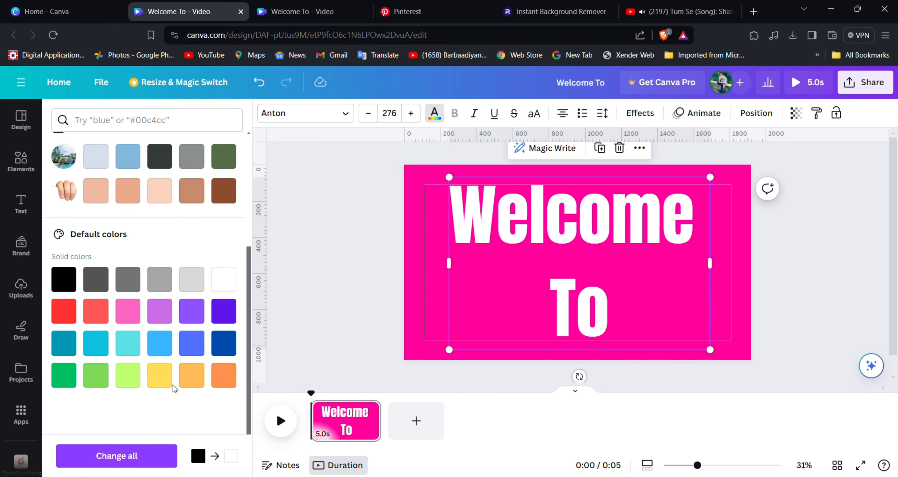
pyautogui.click(167, 376)
pyautogui.scroll(5, 57, 151)
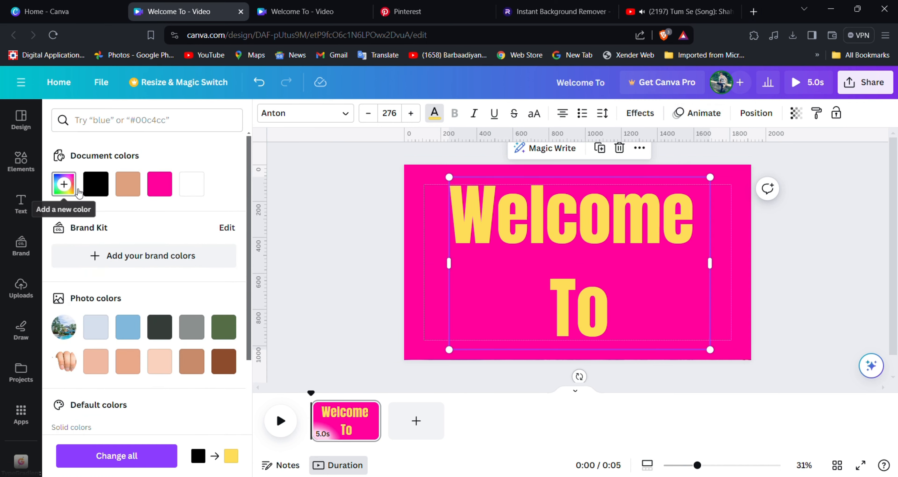
pyautogui.click(64, 184)
pyautogui.click(221, 214)
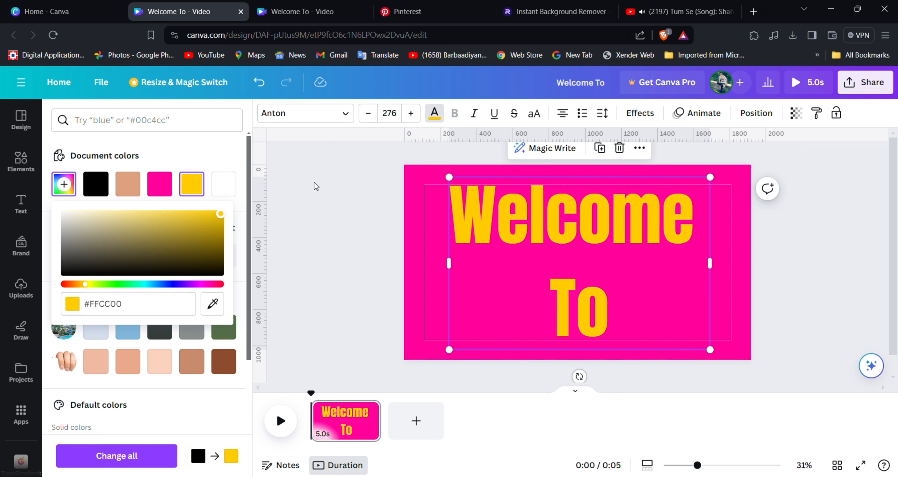
# Apply a white Outline effect to the Welcome To heading.
pyautogui.click(641, 113)
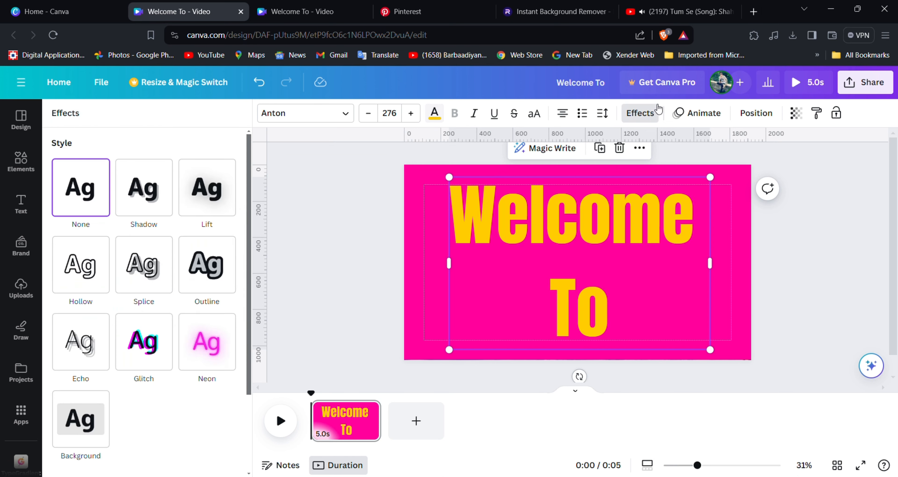
pyautogui.click(198, 332)
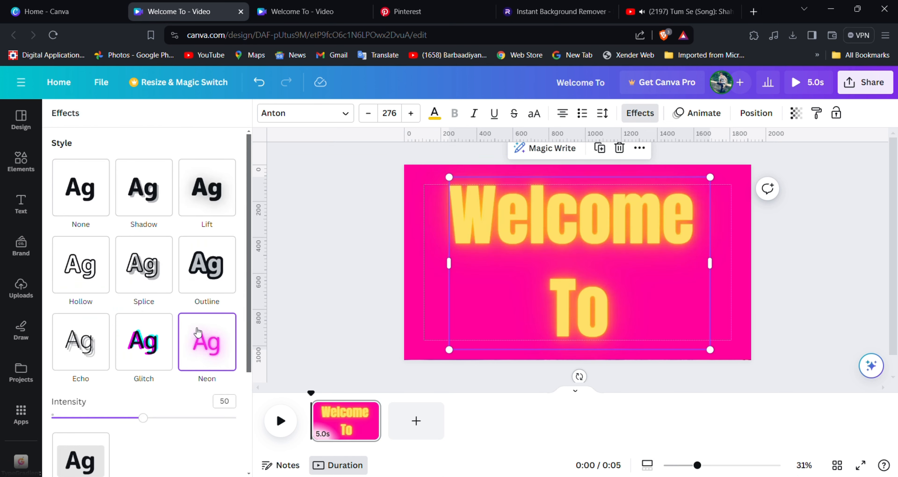
pyautogui.click(223, 260)
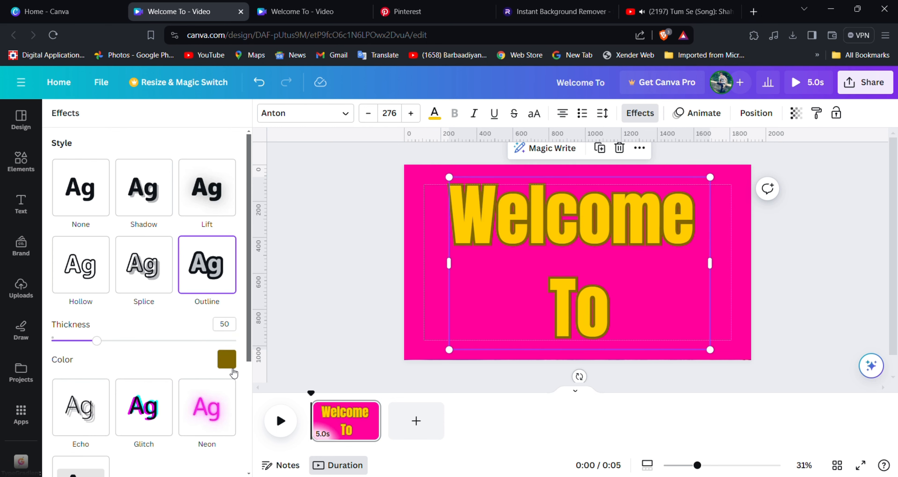
pyautogui.click(226, 359)
pyautogui.click(208, 230)
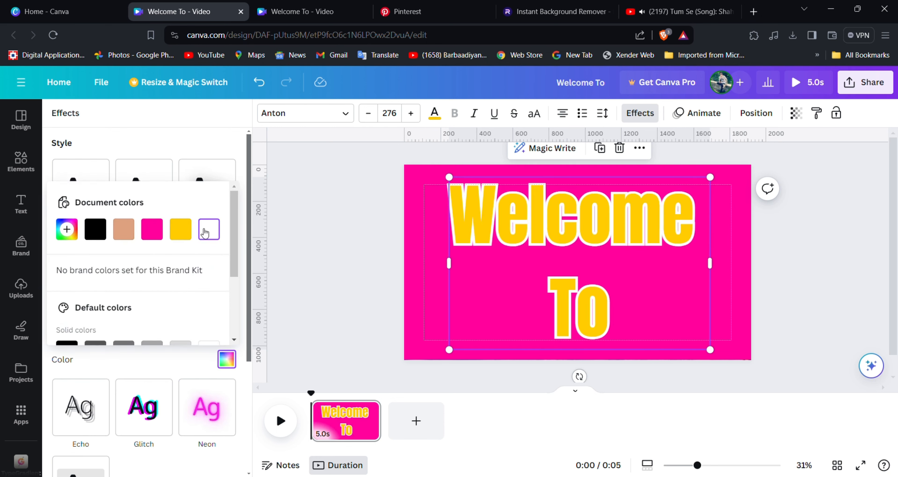
pyautogui.press('Escape')
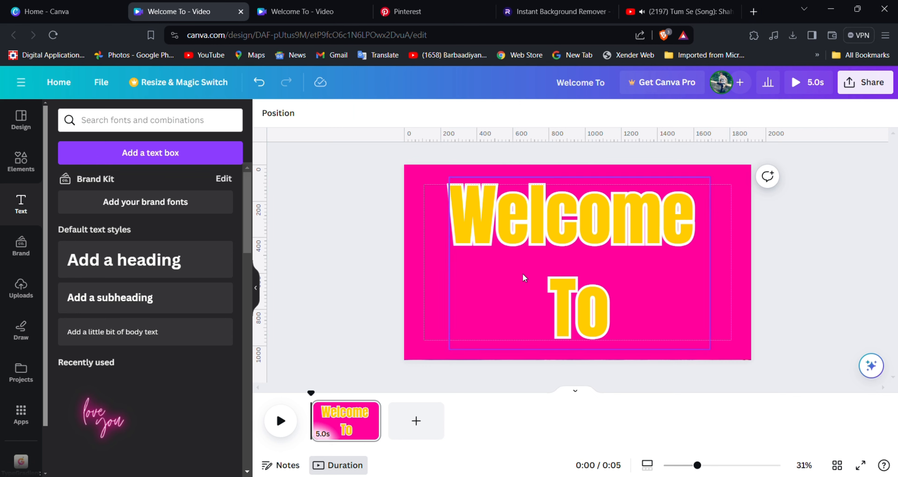
# Duplicate the first page and delete the Welcome To text from the copy.
pyautogui.rightClick(345, 415)
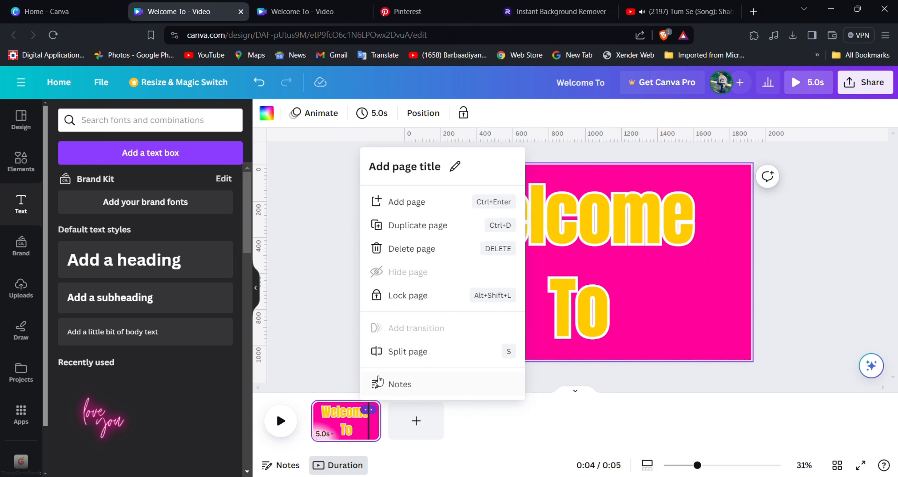
pyautogui.click(408, 225)
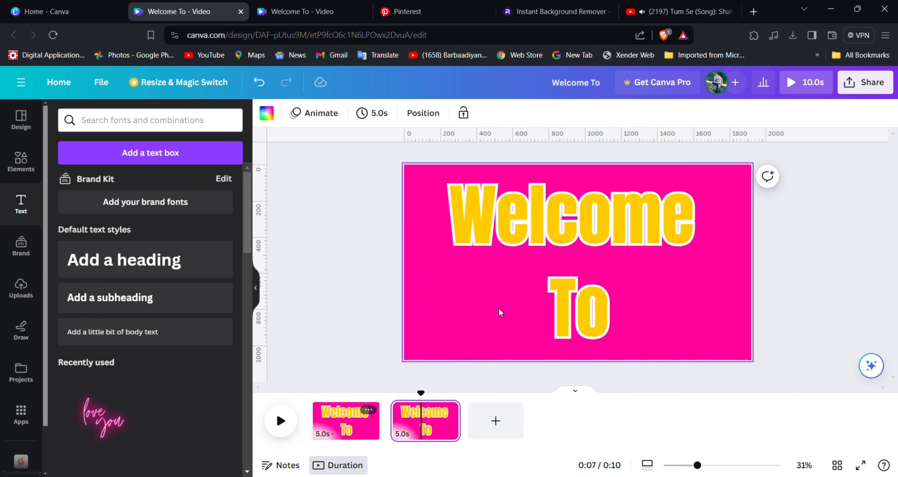
pyautogui.click(522, 280)
pyautogui.click(619, 148)
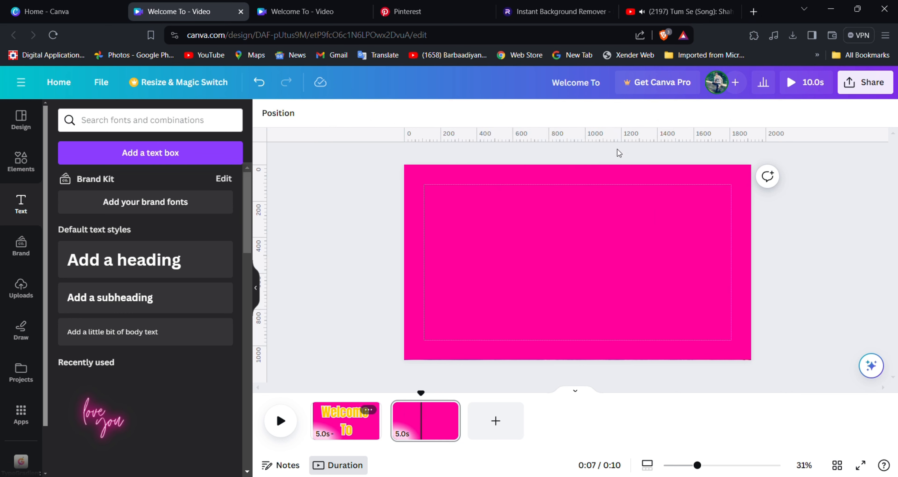
# Slide the pink hand group off the right edge to reveal the pool photo.
pyautogui.click(550, 247)
pyautogui.moveTo(550, 247); pyautogui.dragTo(896, 248)
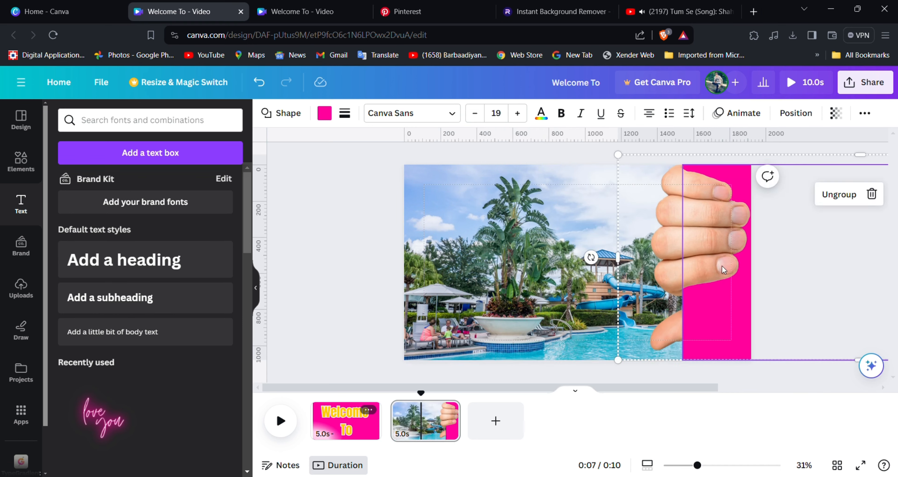
pyautogui.moveTo(722, 266); pyautogui.dragTo(789, 267)
# Add an enlarged 'waterPark' heading in the Anton font over the pool photo.
pyautogui.click(165, 267)
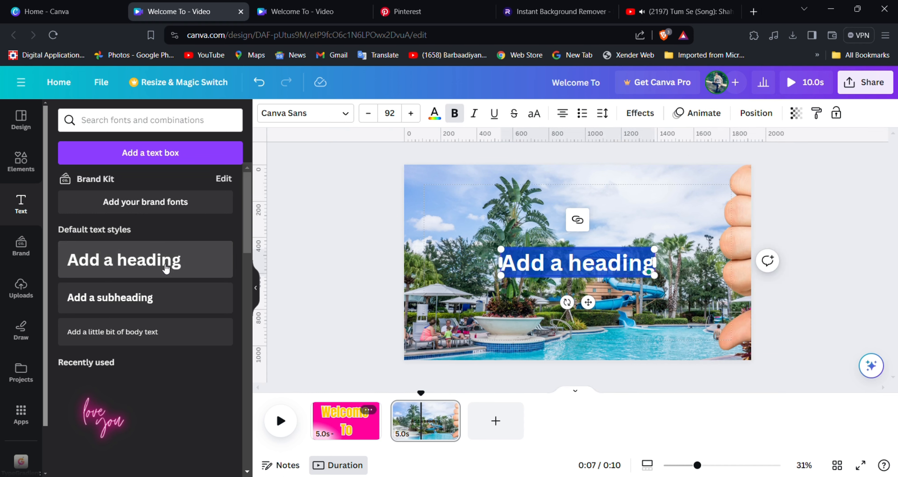
pyautogui.press('BackSpace')
pyautogui.write('wa')
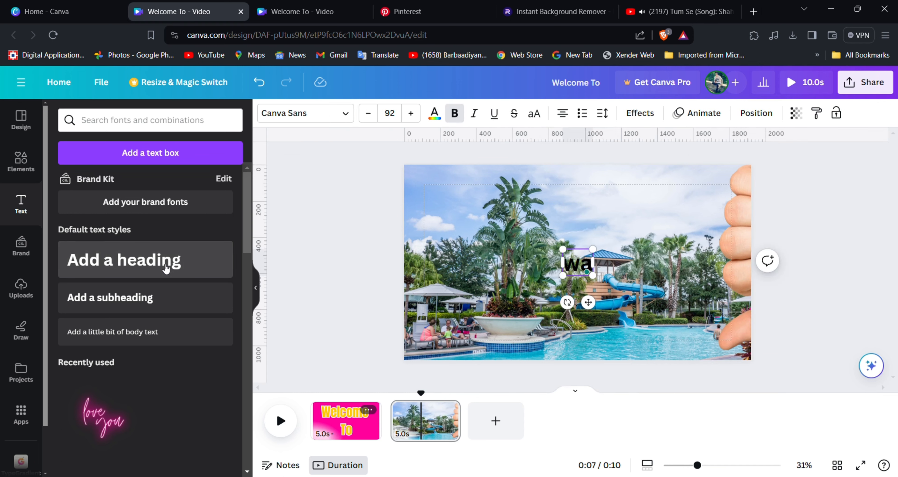
pyautogui.write('terPark')
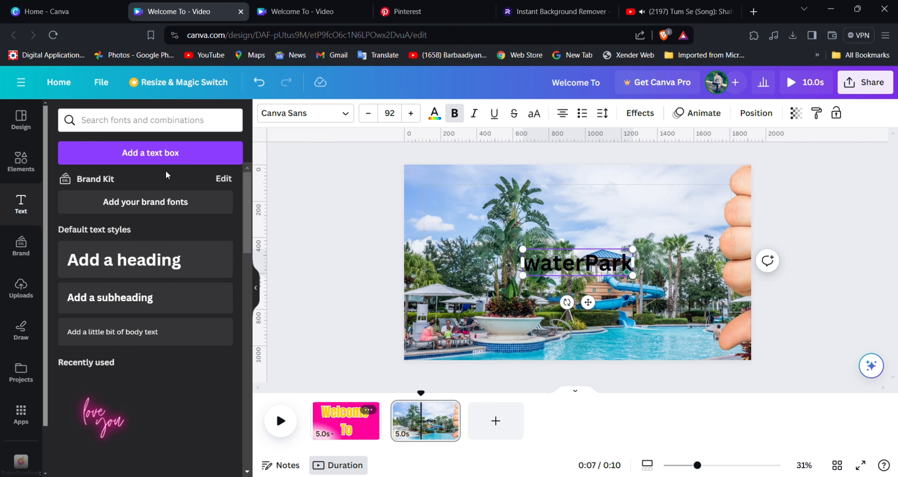
pyautogui.click(349, 114)
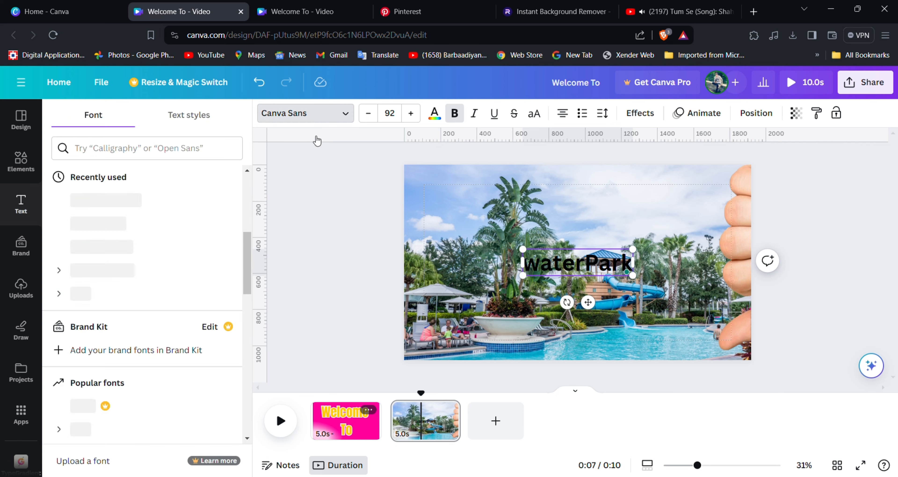
pyautogui.scroll(8, 131, 244)
pyautogui.click(126, 205)
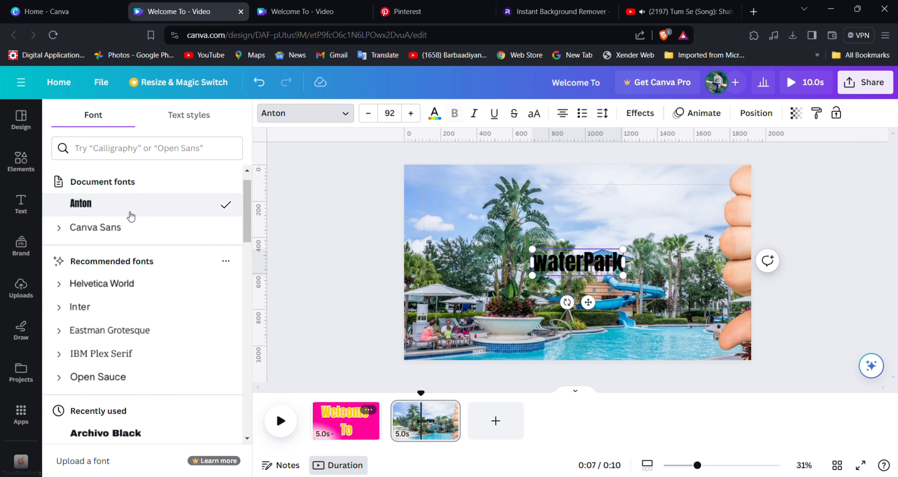
pyautogui.moveTo(531, 250); pyautogui.dragTo(461, 209)
pyautogui.moveTo(634, 284); pyautogui.dragTo(661, 292)
pyautogui.click(495, 274)
pyautogui.moveTo(495, 276); pyautogui.dragTo(546, 283)
pyautogui.click(359, 263)
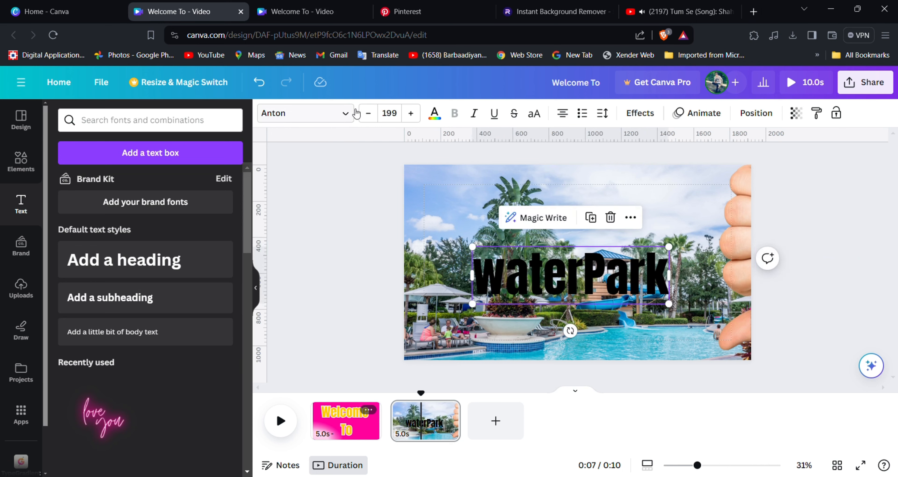
# Make waterPark white with a black outline, then duplicate the page.
pyautogui.click(344, 114)
pyautogui.click(435, 113)
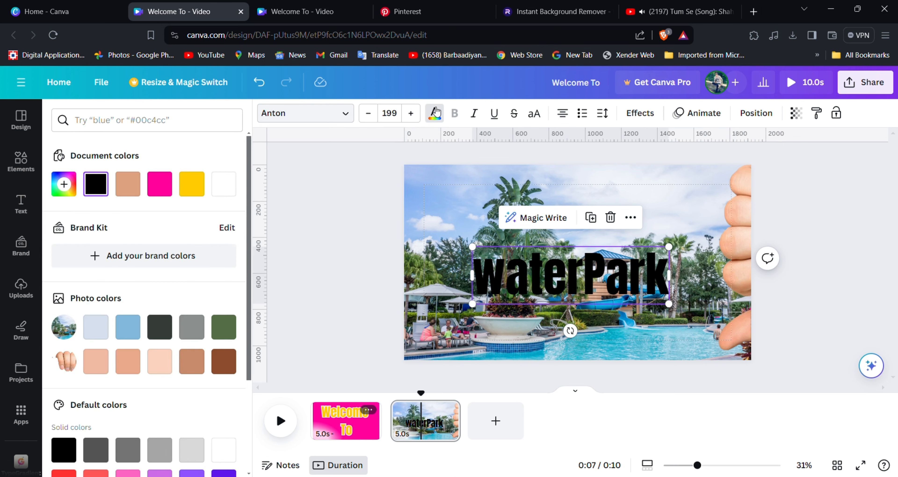
pyautogui.click(222, 185)
pyautogui.click(640, 114)
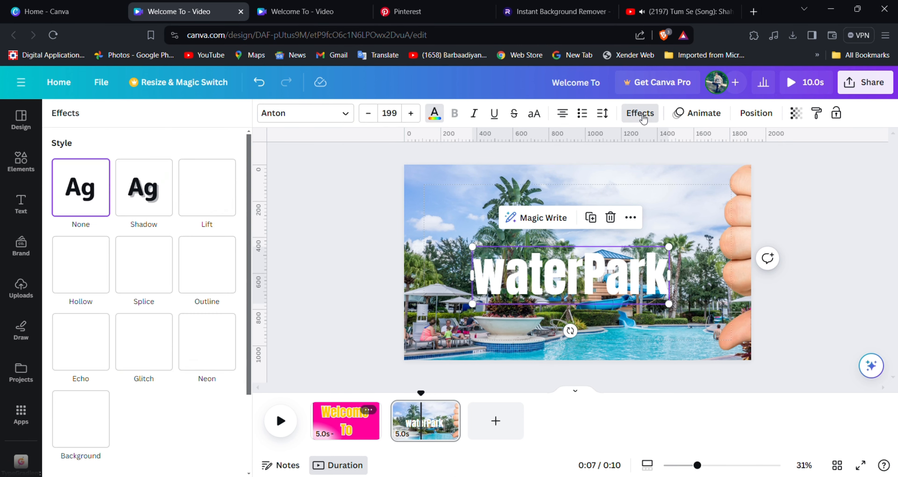
pyautogui.click(205, 271)
pyautogui.click(227, 360)
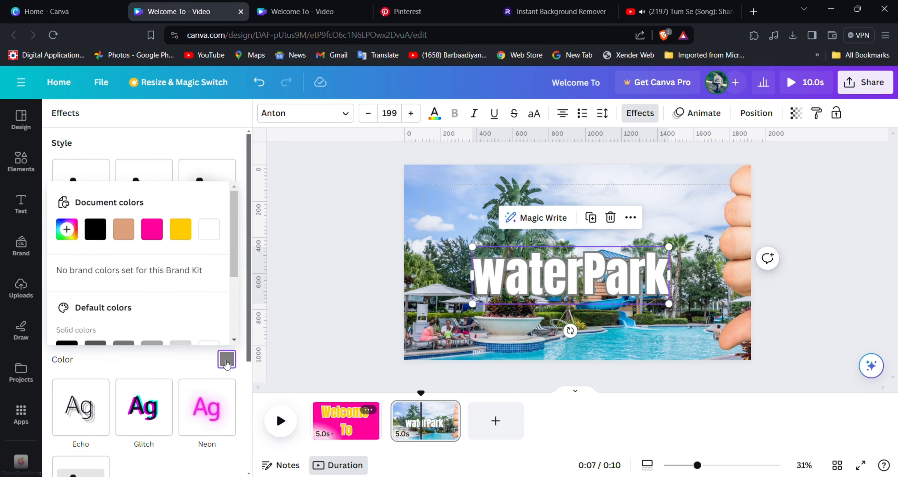
pyautogui.click(94, 229)
pyautogui.click(272, 270)
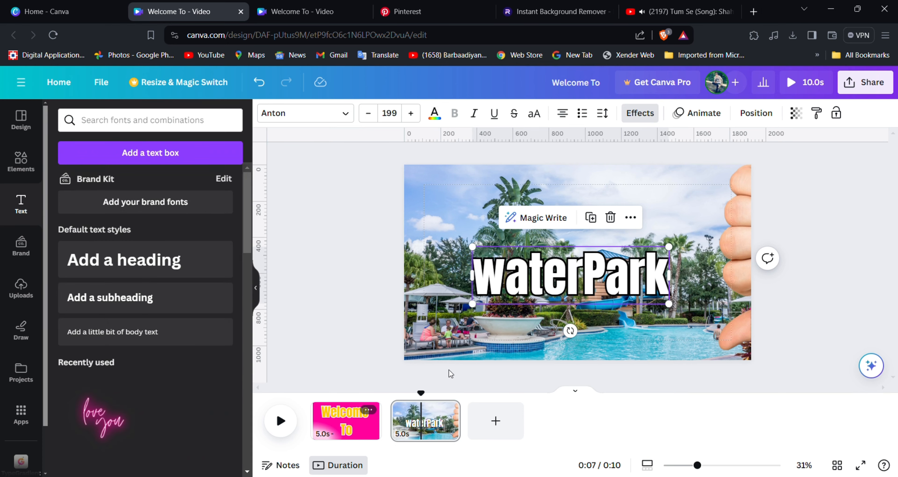
pyautogui.click(448, 410)
pyautogui.click(479, 225)
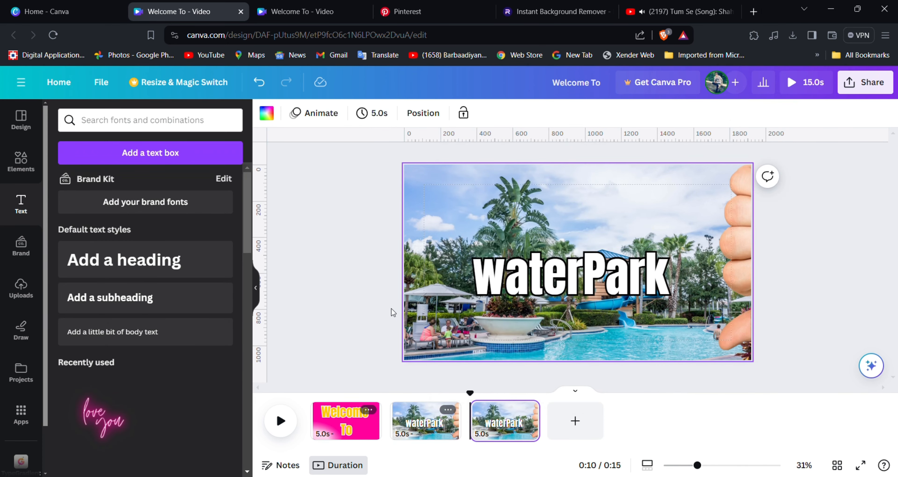
# On page 2, enlarge the waterPark title to size 226 and move it lower over the pool.
pyautogui.moveTo(767, 285); pyautogui.dragTo(785, 288)
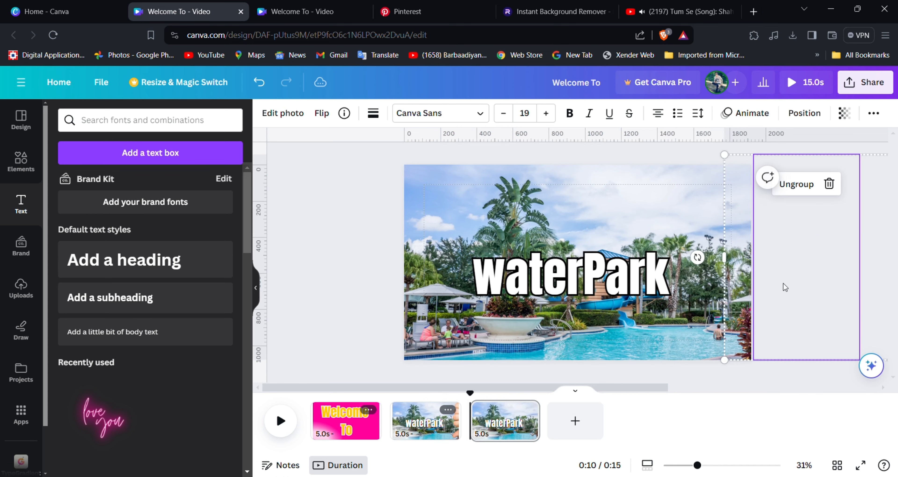
pyautogui.click(642, 344)
pyautogui.click(405, 408)
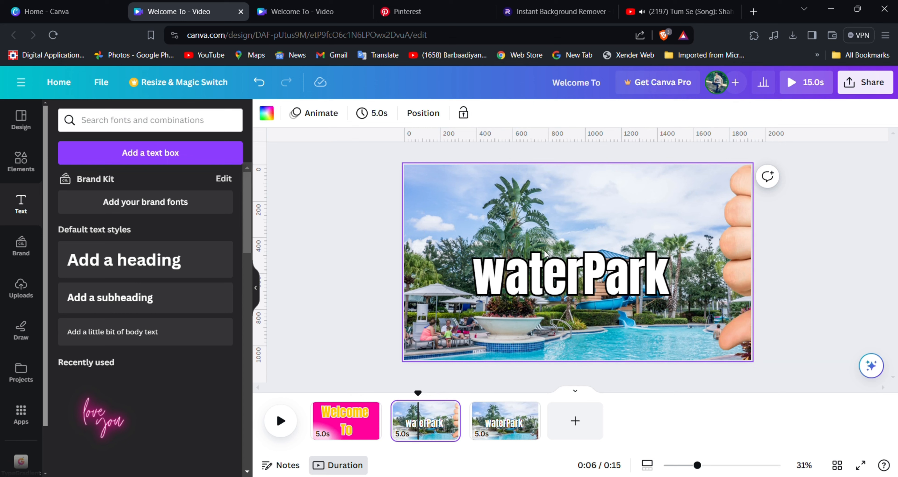
pyautogui.click(561, 278)
pyautogui.moveTo(678, 303); pyautogui.dragTo(696, 311)
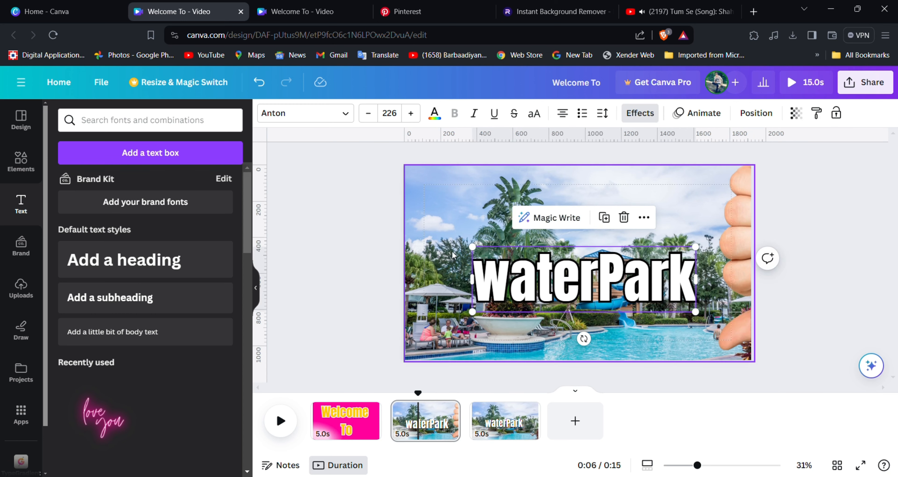
pyautogui.moveTo(478, 252); pyautogui.dragTo(469, 249)
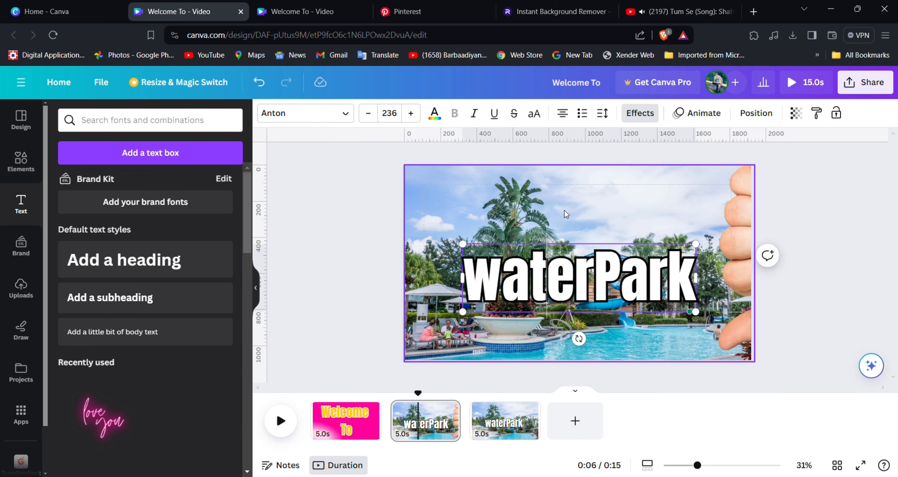
pyautogui.click(567, 213)
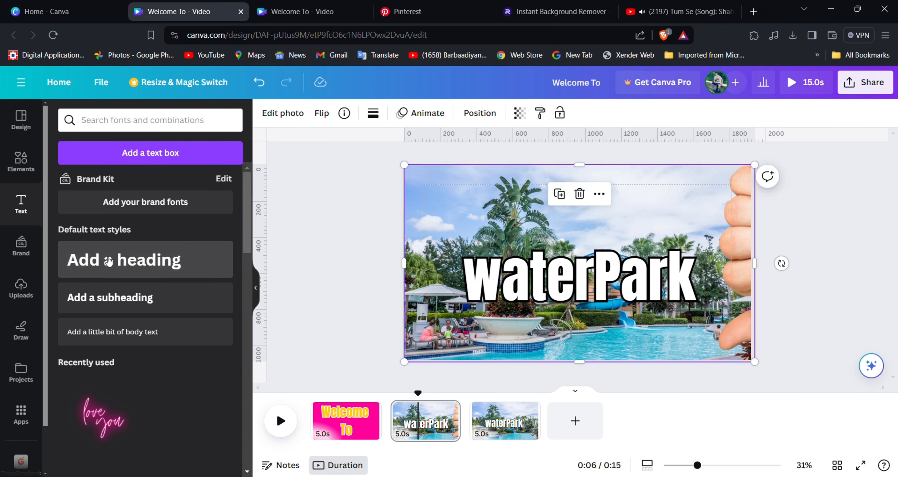
pyautogui.click(581, 286)
pyautogui.moveTo(598, 287); pyautogui.dragTo(602, 307)
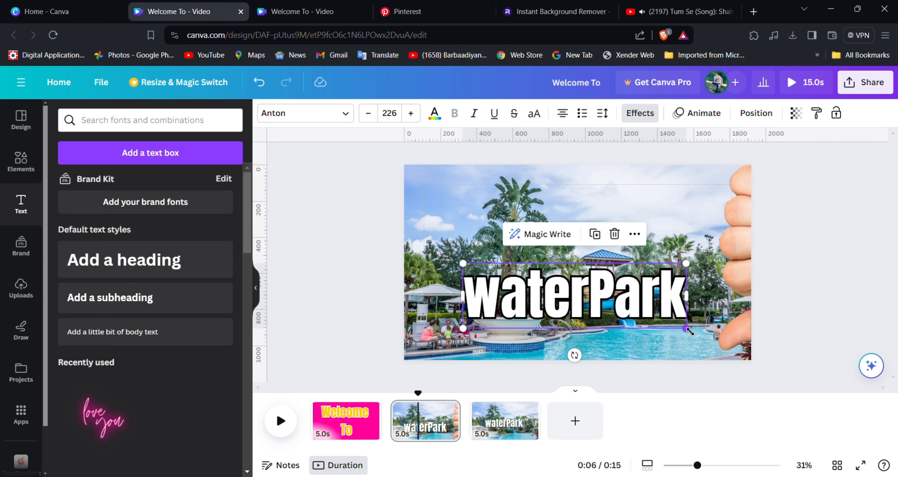
pyautogui.moveTo(698, 335); pyautogui.dragTo(691, 328)
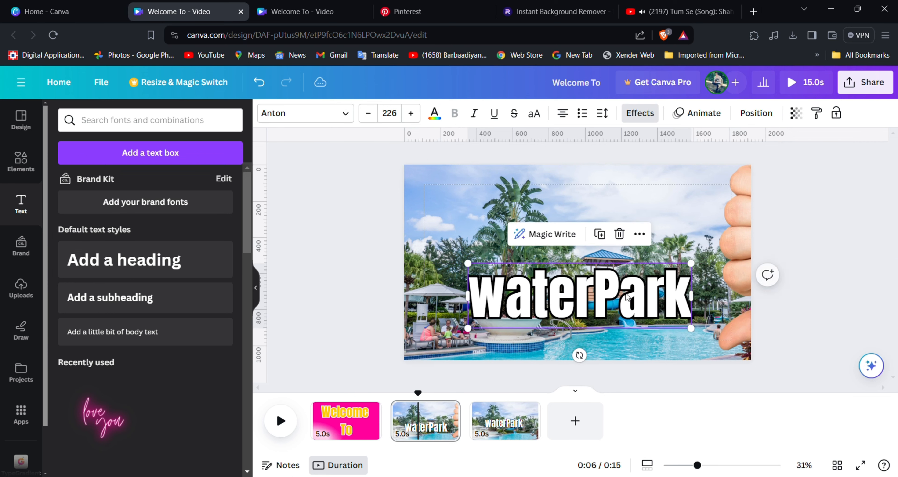
# Add a 'Summer' heading in Anton at size 206, positioned above waterPark.
pyautogui.click(102, 262)
pyautogui.write('Summer')
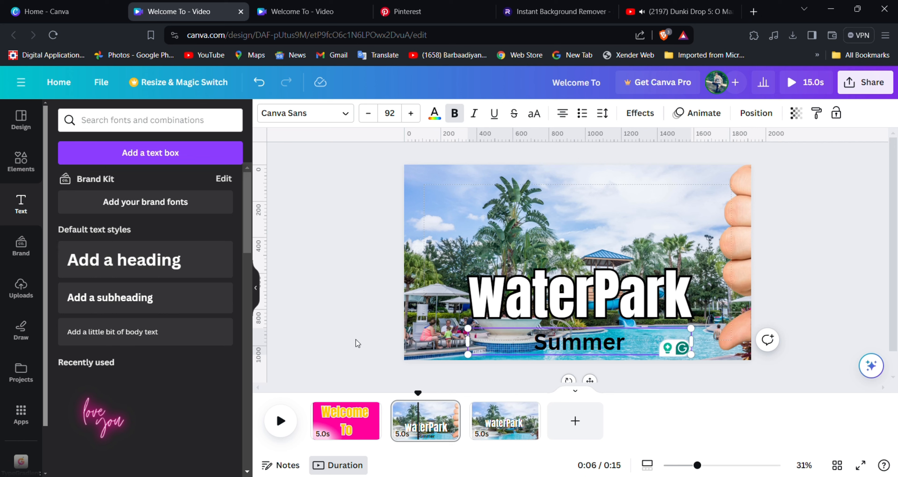
pyautogui.moveTo(471, 331); pyautogui.dragTo(393, 319)
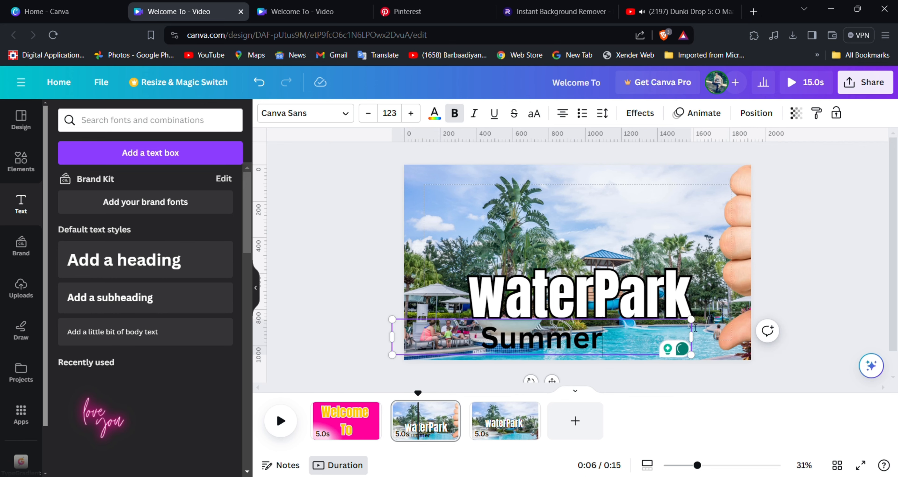
pyautogui.click(305, 113)
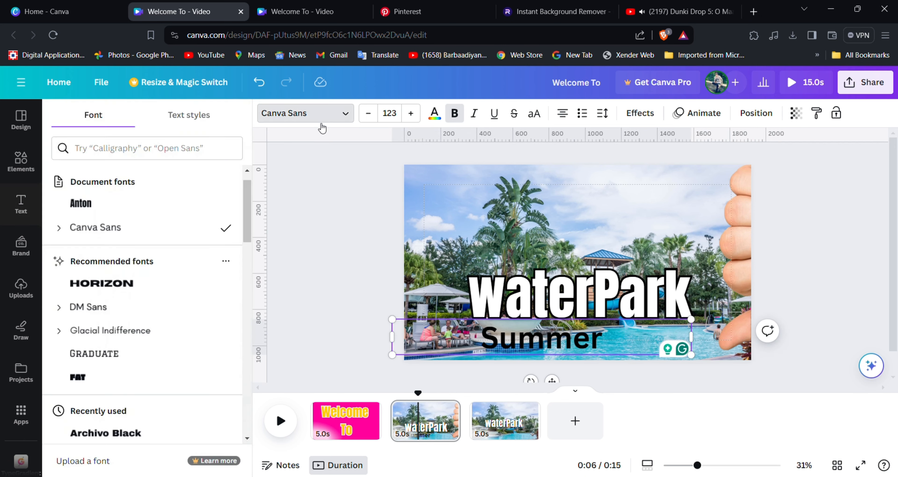
pyautogui.click(129, 203)
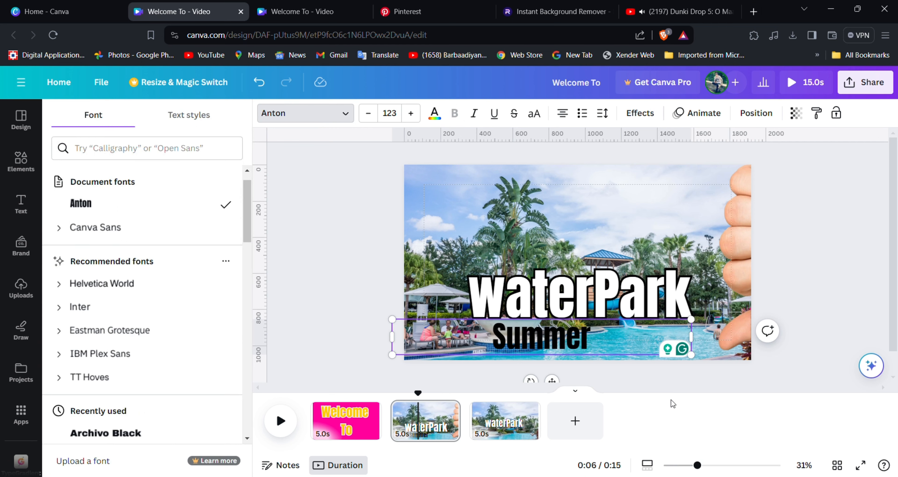
pyautogui.press('Escape')
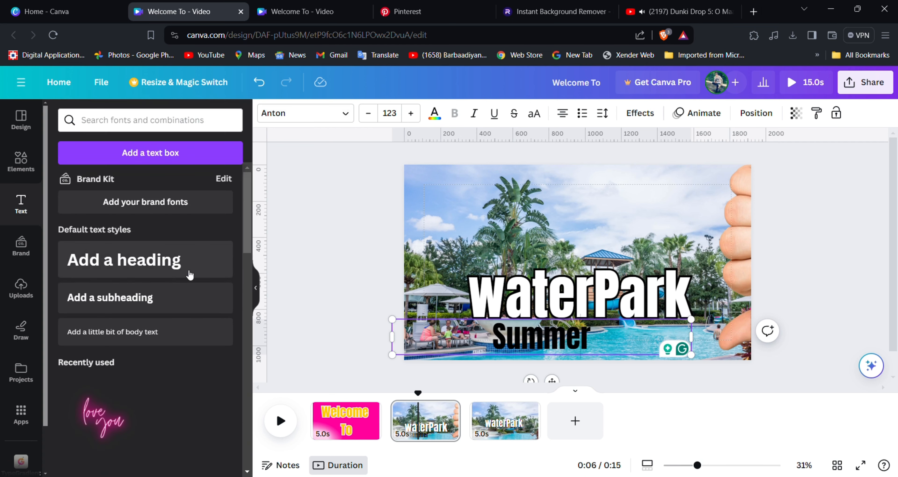
pyautogui.click(355, 316)
pyautogui.click(518, 336)
pyautogui.moveTo(518, 336); pyautogui.dragTo(543, 211)
pyautogui.moveTo(419, 225); pyautogui.dragTo(349, 289)
pyautogui.moveTo(718, 234); pyautogui.dragTo(822, 331)
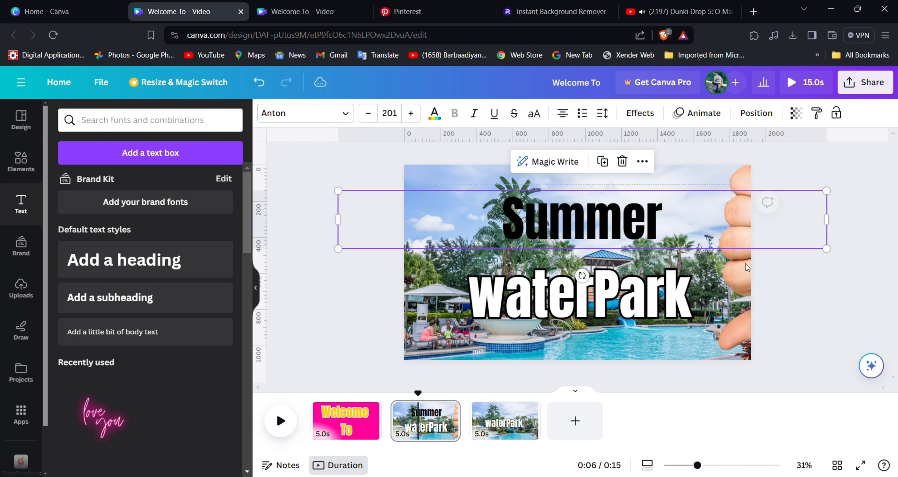
pyautogui.moveTo(682, 232); pyautogui.dragTo(669, 241)
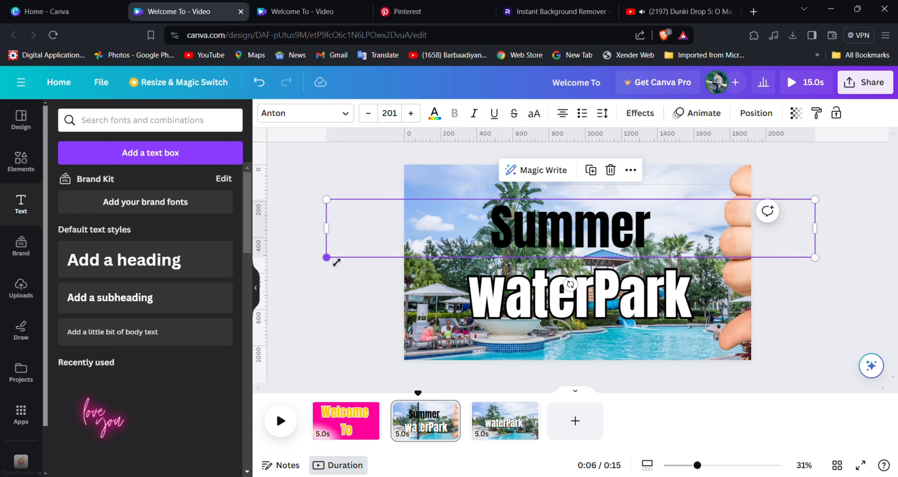
pyautogui.moveTo(336, 262); pyautogui.dragTo(318, 262)
pyautogui.moveTo(645, 230); pyautogui.dragTo(658, 228)
# Make the Summer text white with a black outline effect.
pyautogui.click(339, 118)
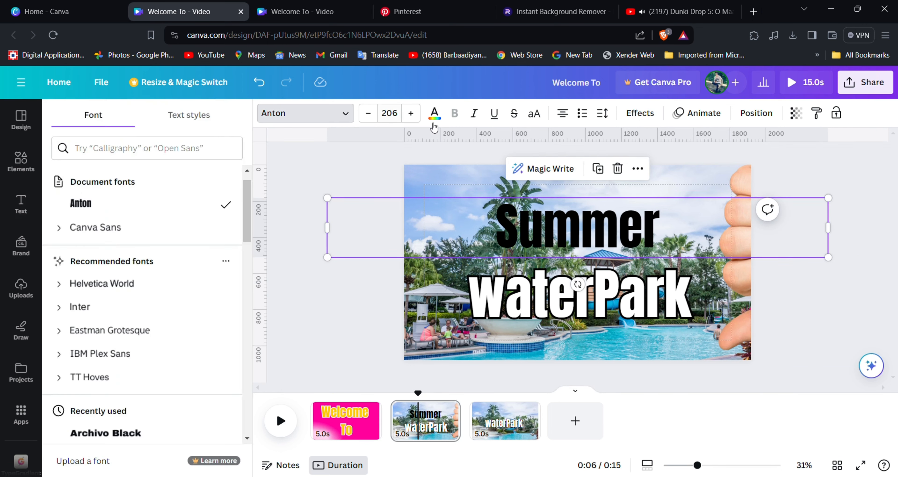
pyautogui.click(434, 113)
pyautogui.click(224, 185)
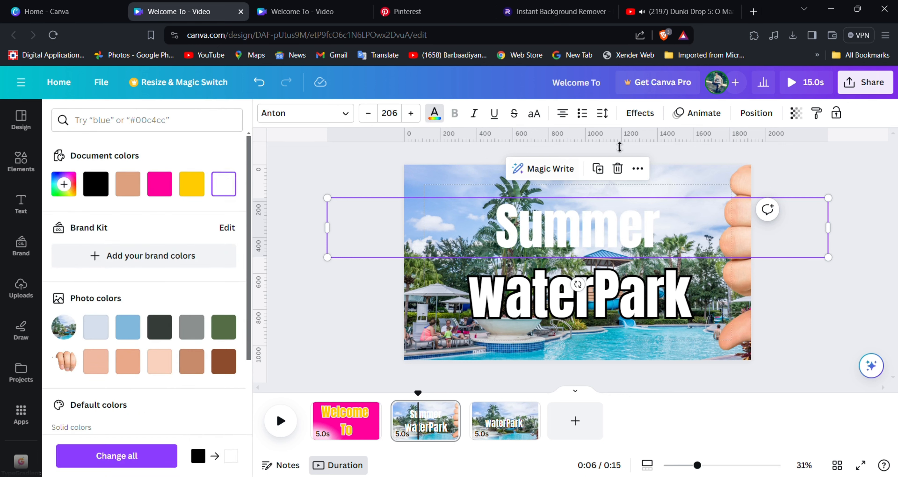
pyautogui.click(640, 113)
pyautogui.click(196, 284)
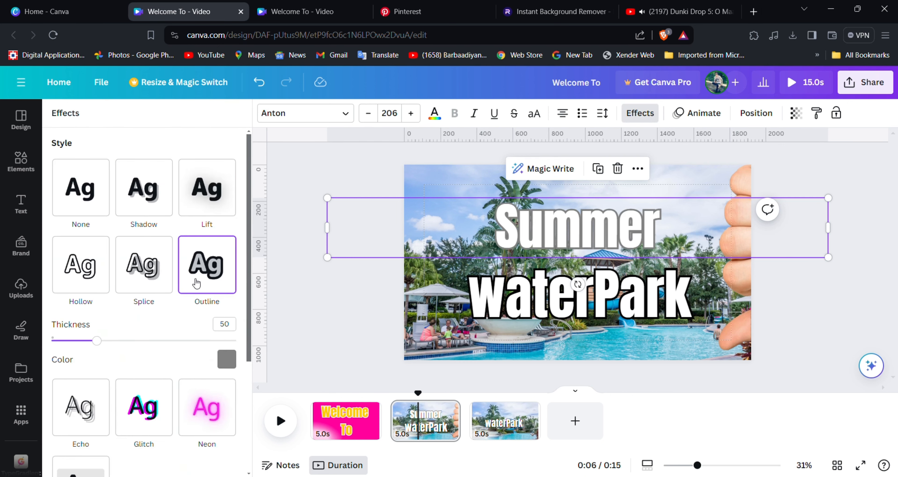
pyautogui.click(227, 360)
pyautogui.click(95, 230)
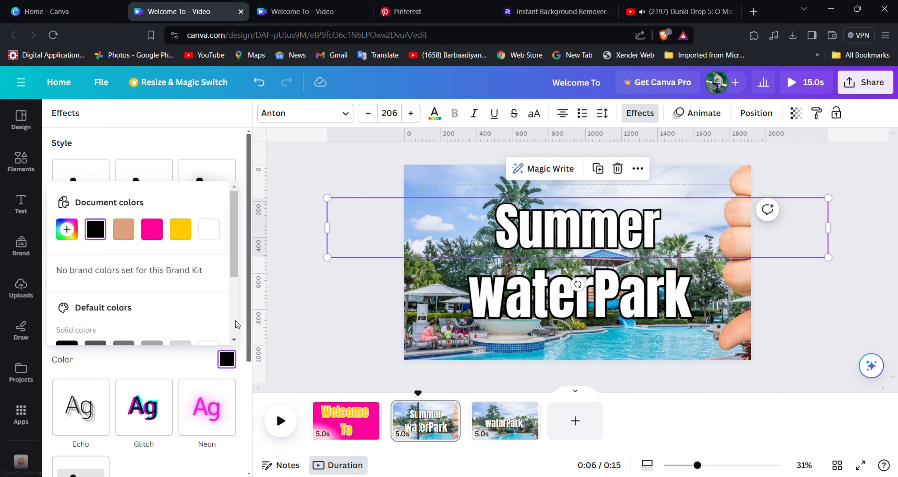
pyautogui.click(592, 345)
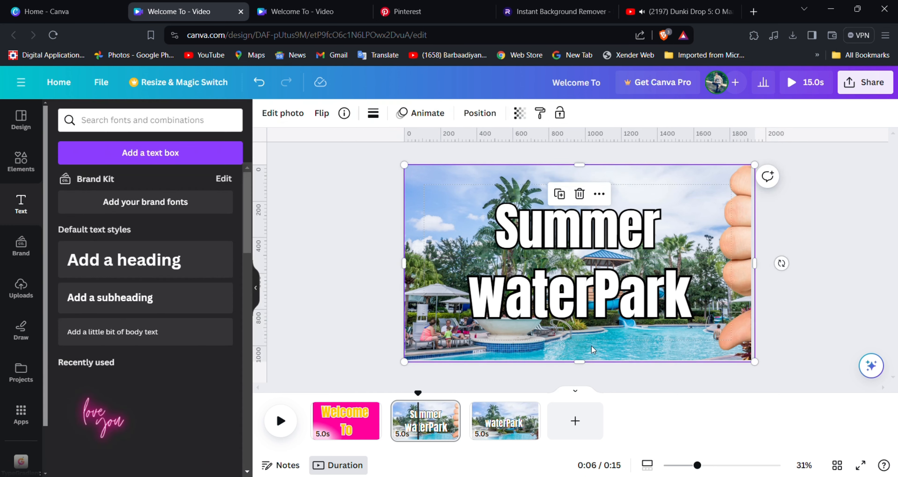
# Add a contact line with the phone number, shrink it to about size 18, and place it bottom-left.
pyautogui.click(121, 256)
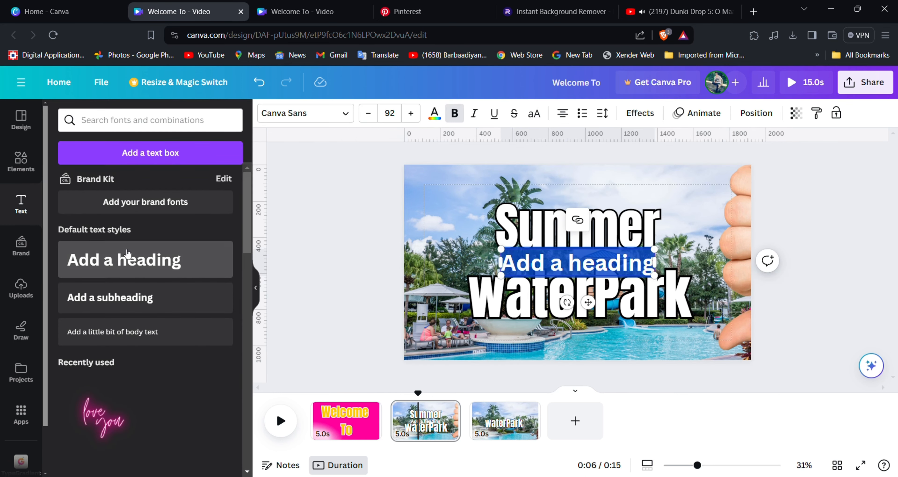
pyautogui.write('Ca')
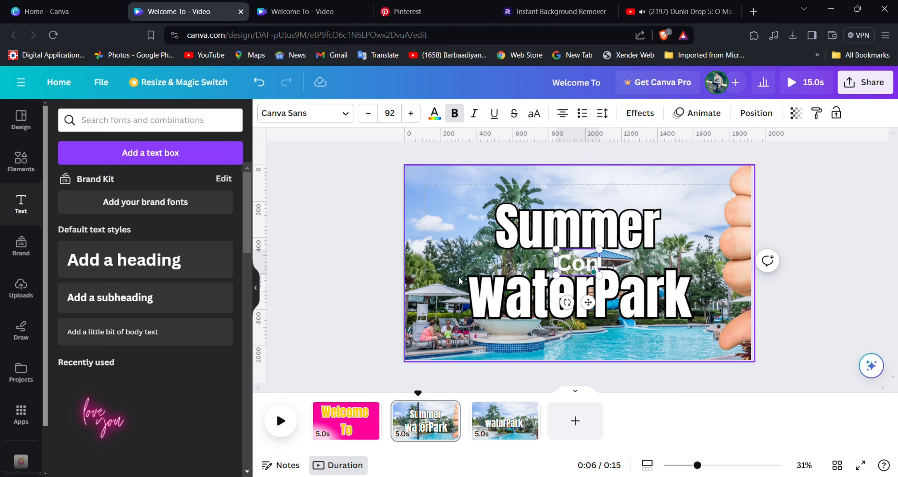
pyautogui.write('ntac')
pyautogui.press('BackSpace')
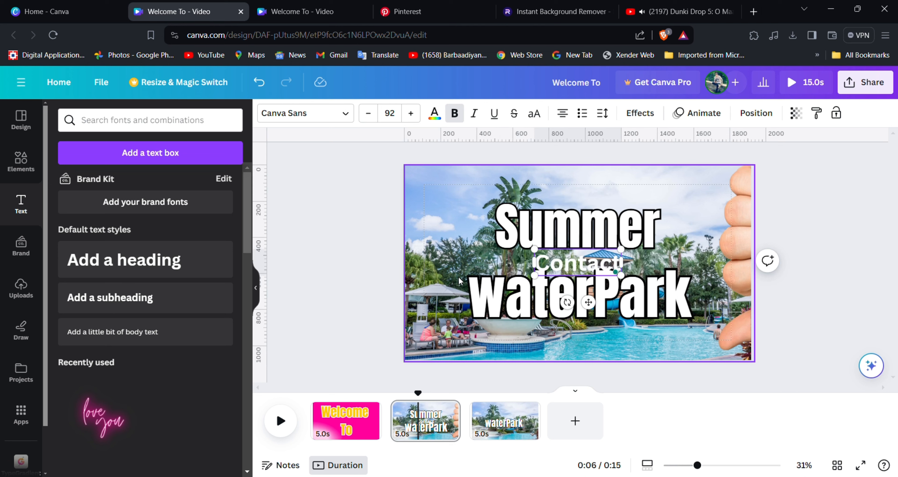
pyautogui.write(':- ')
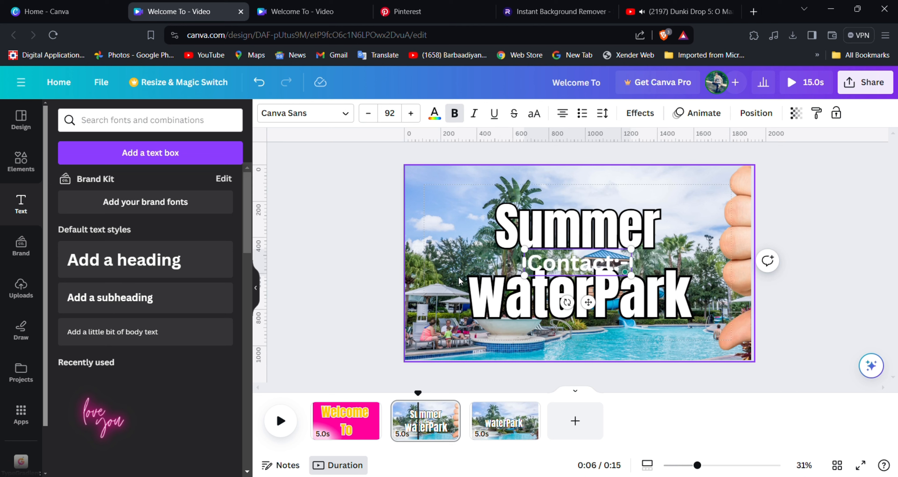
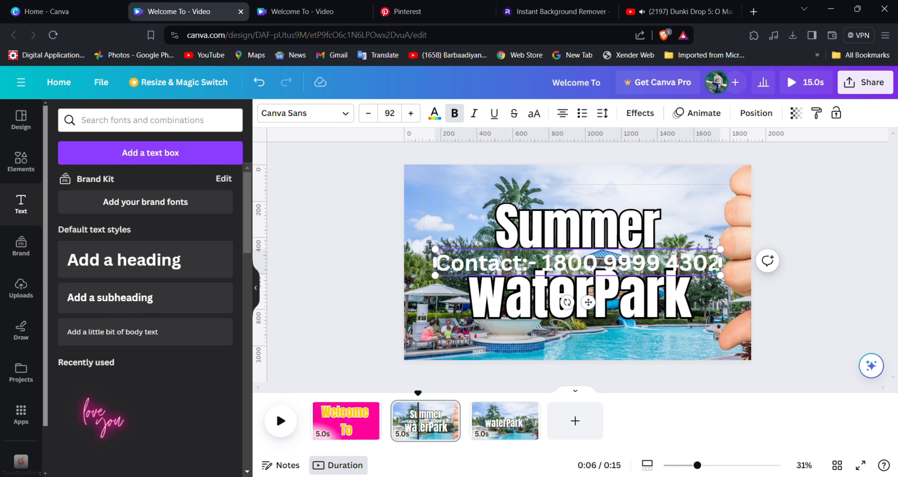
pyautogui.moveTo(435, 249); pyautogui.dragTo(667, 315)
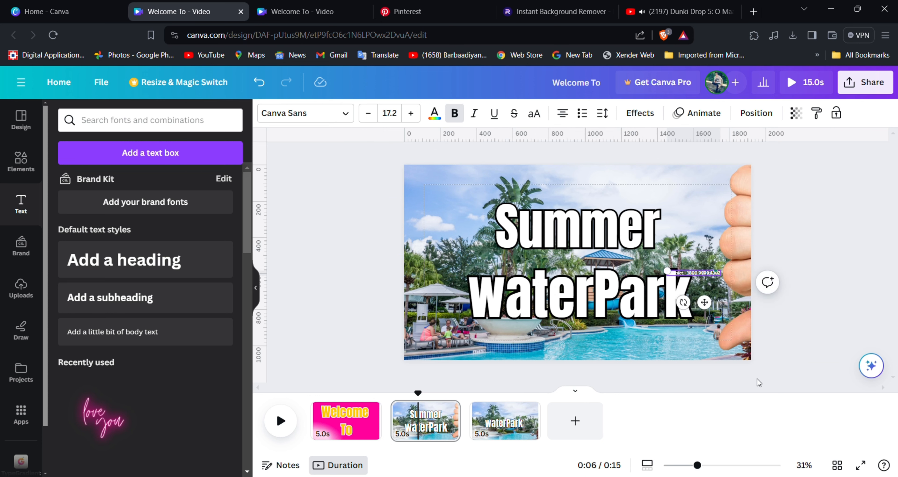
pyautogui.moveTo(700, 277); pyautogui.dragTo(447, 355)
# Set the contact line in the Anton font with white text.
pyautogui.click(434, 115)
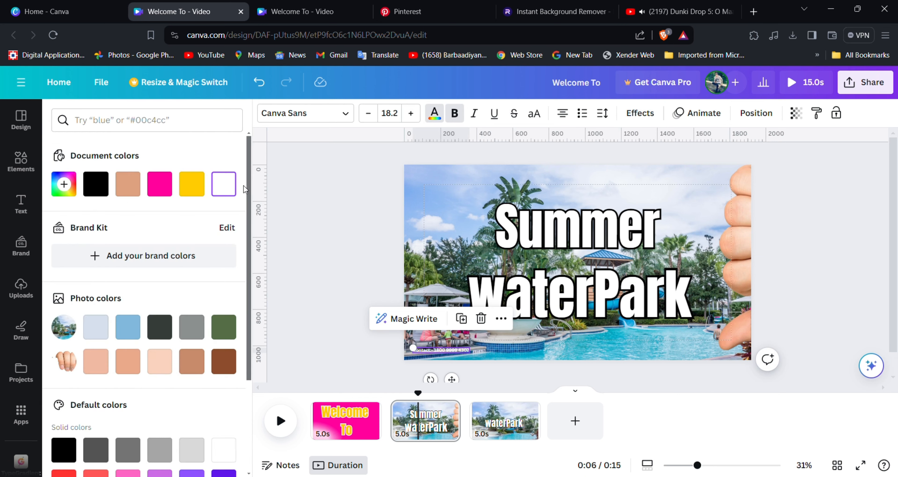
pyautogui.click(95, 184)
pyautogui.click(329, 115)
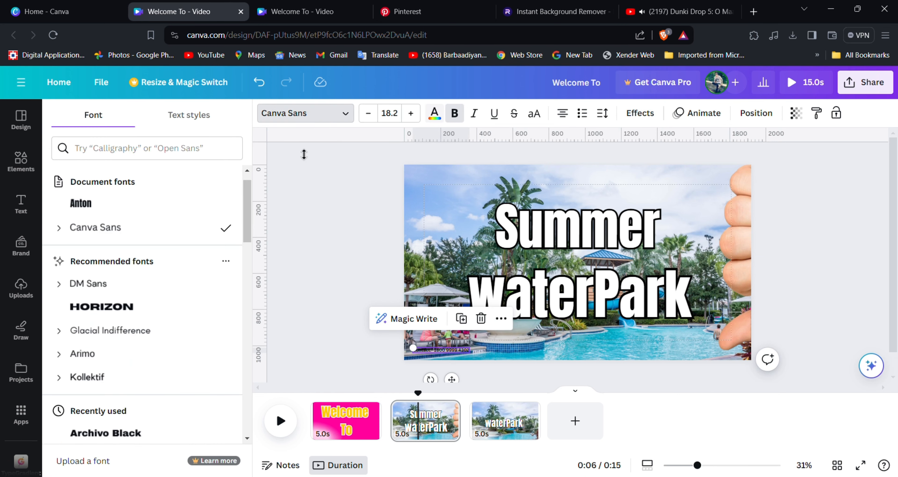
pyautogui.click(124, 206)
pyautogui.click(435, 114)
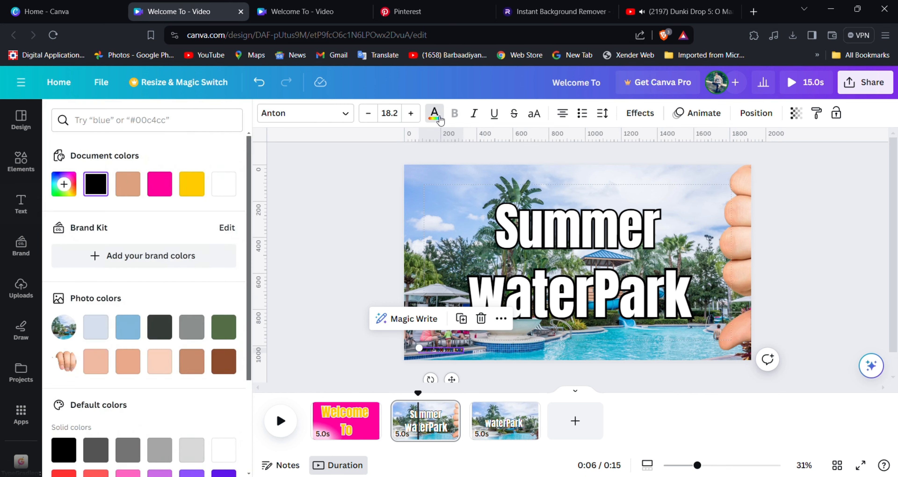
pyautogui.click(224, 184)
# Give the contact line an outline effect and nudge it slightly left.
pyautogui.click(640, 113)
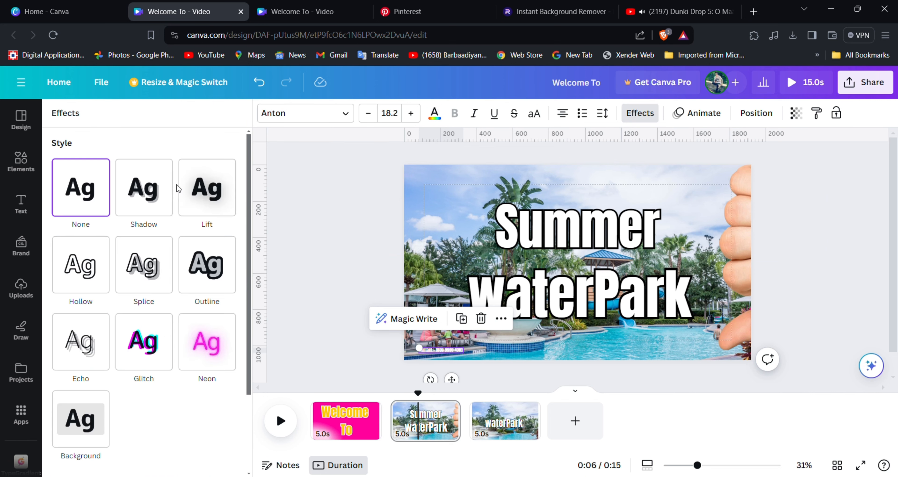
pyautogui.click(219, 265)
pyautogui.click(227, 359)
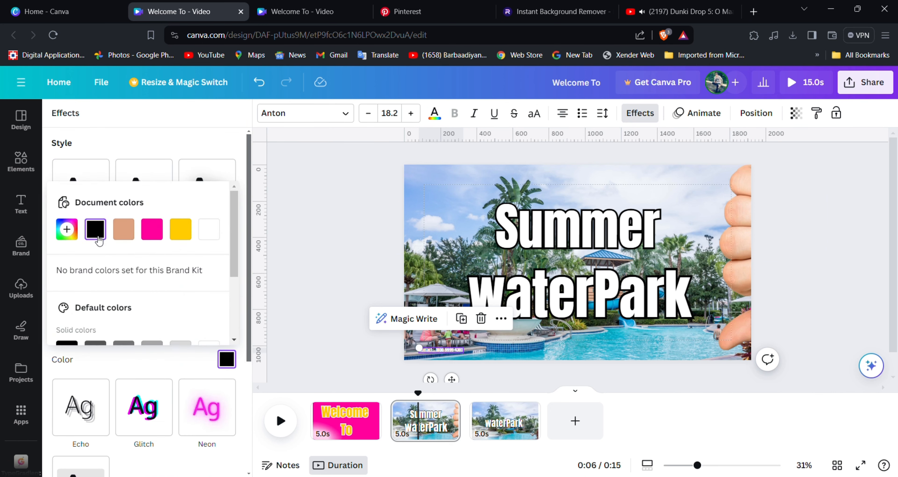
pyautogui.click(640, 113)
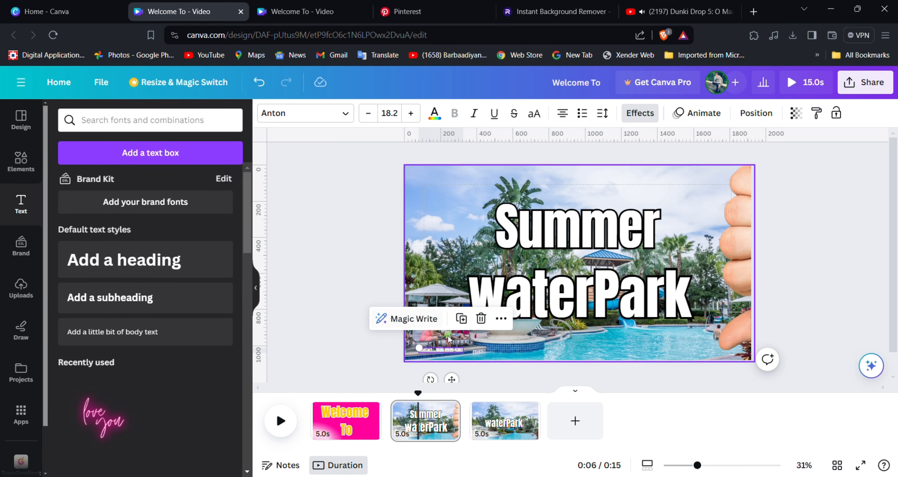
pyautogui.moveTo(697, 467); pyautogui.dragTo(713, 466)
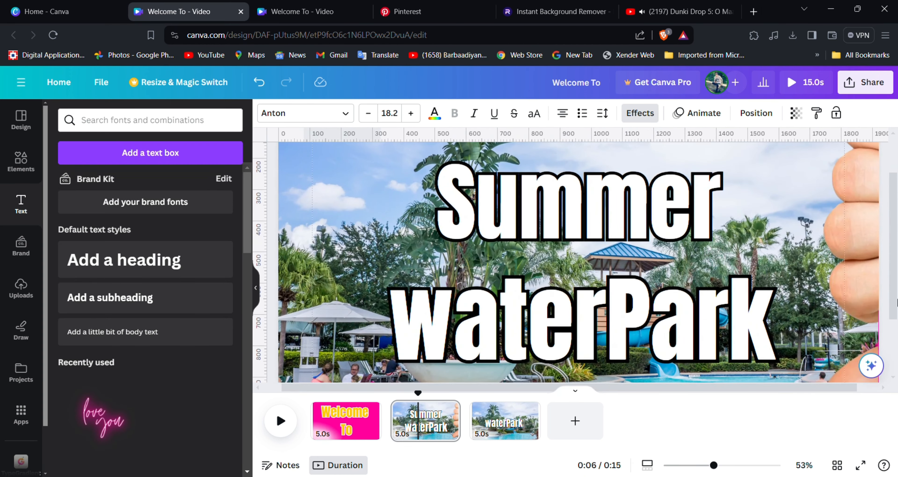
pyautogui.scroll(-3, 380, 324)
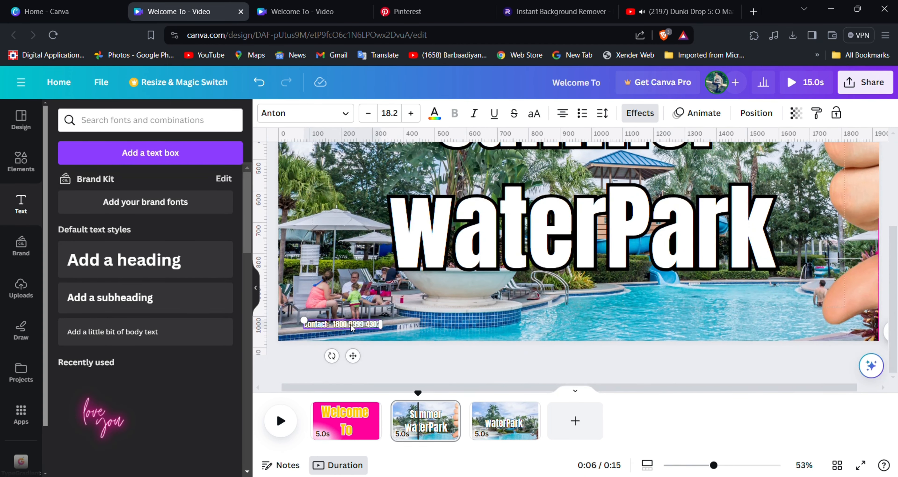
pyautogui.moveTo(352, 327); pyautogui.dragTo(342, 331)
pyautogui.click(405, 331)
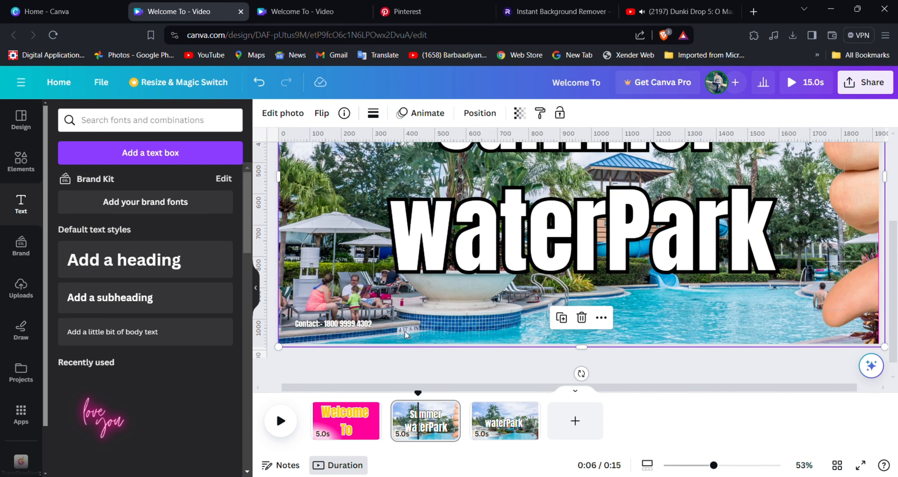
pyautogui.moveTo(486, 386); pyautogui.dragTo(574, 386)
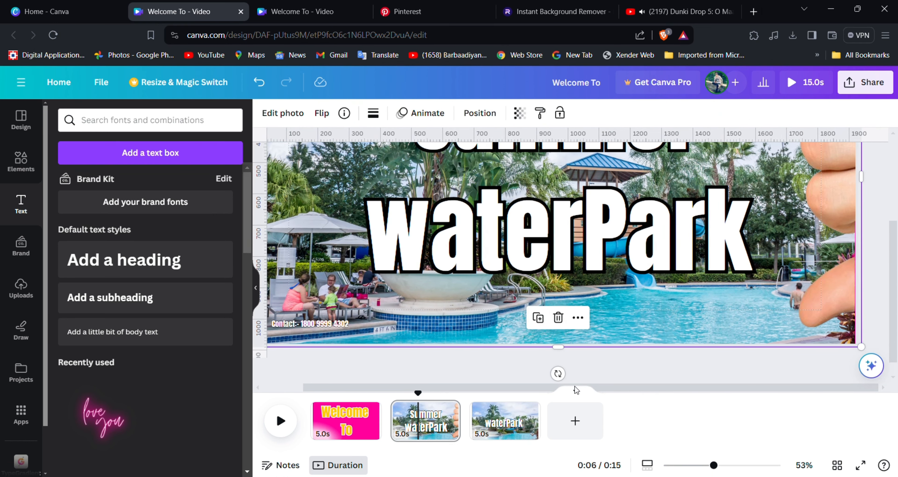
# Add a new heading text box reading 'Add:......' for the address line.
pyautogui.click(125, 259)
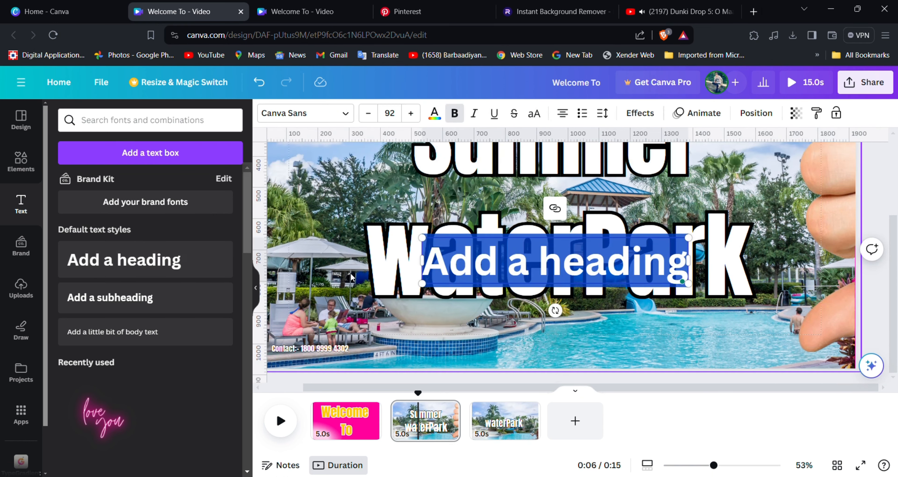
pyautogui.press('BackSpace')
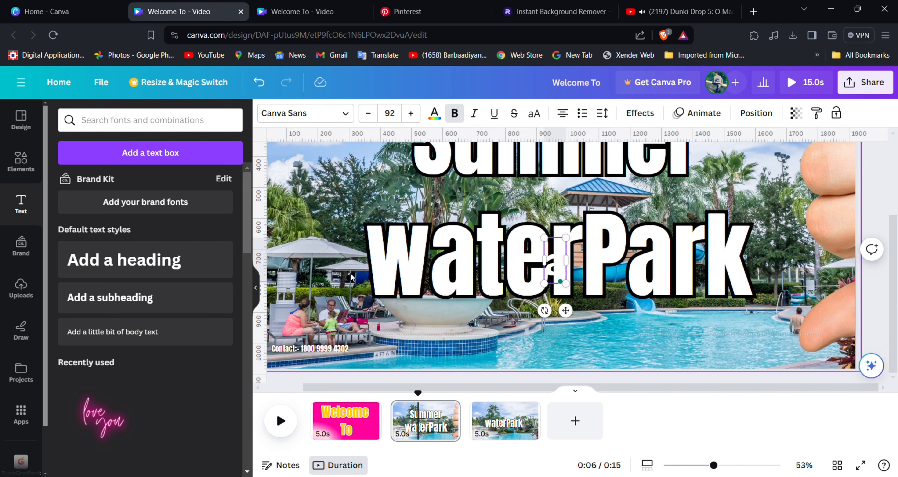
pyautogui.write('Ass')
pyautogui.press('BackSpace')
pyautogui.press('BackSpace')
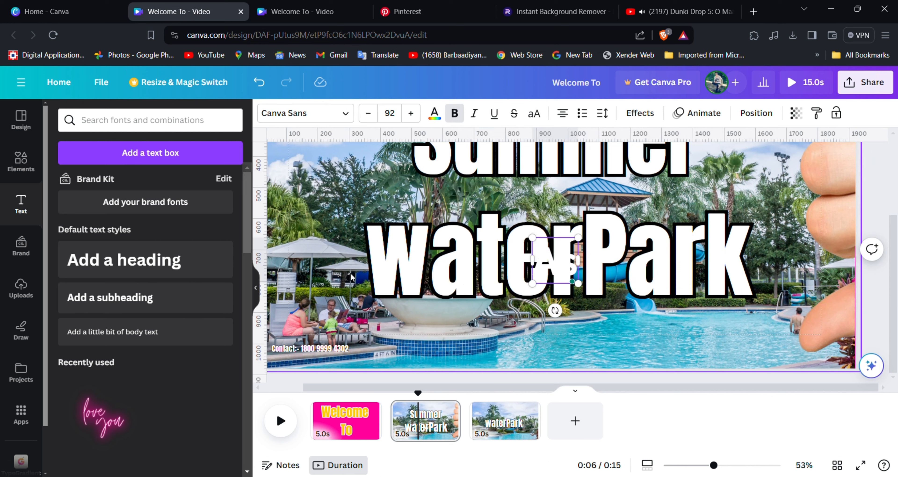
pyautogui.write('dd')
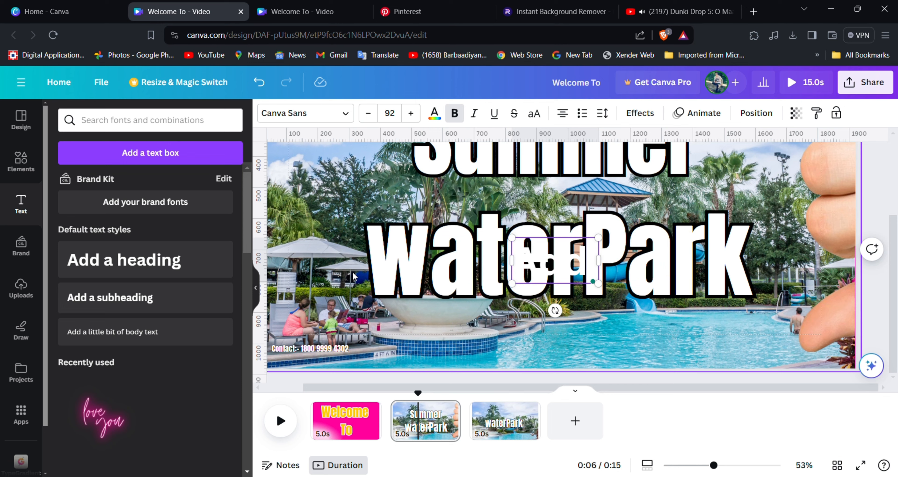
pyautogui.write(';')
pyautogui.press('BackSpace')
pyautogui.write(':')
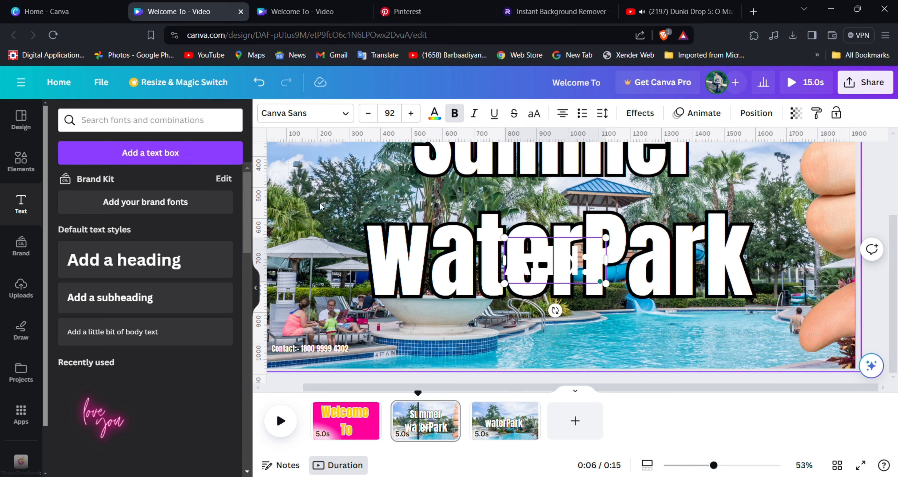
pyautogui.write('......')
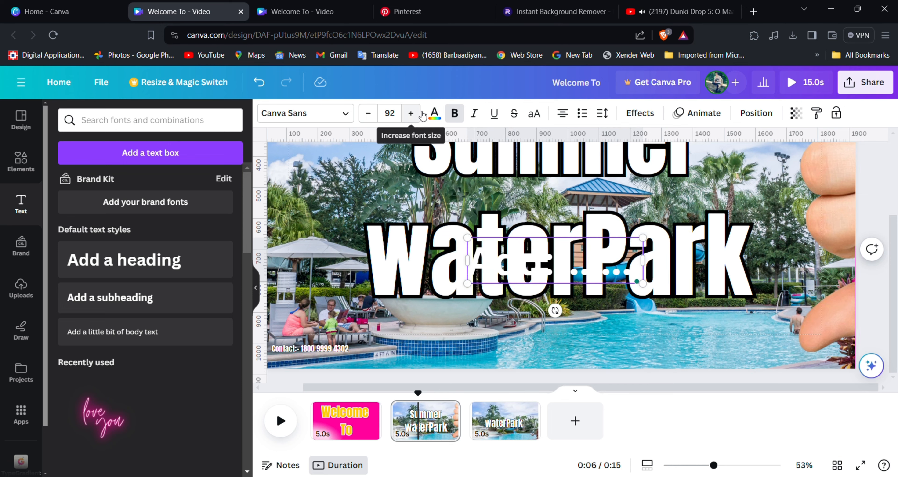
# Set the address text to the Anton font with a black Outline effect.
pyautogui.click(434, 113)
pyautogui.click(350, 115)
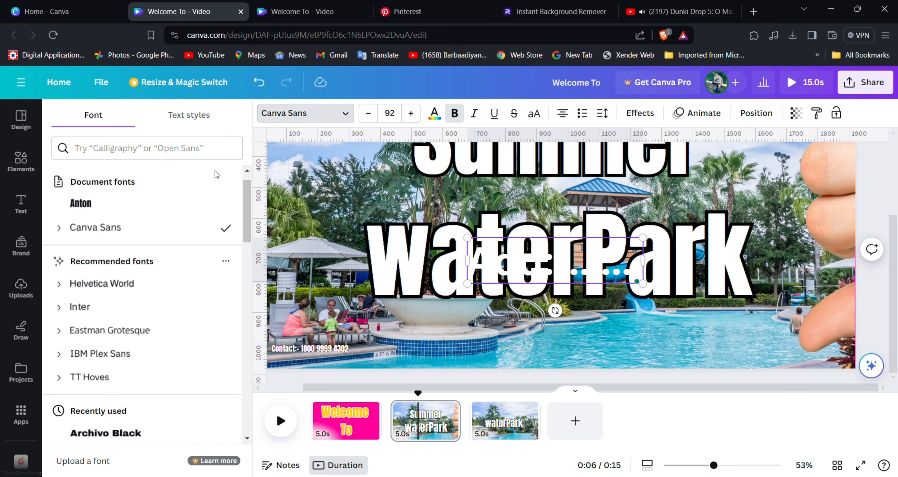
pyautogui.click(81, 146)
pyautogui.click(640, 113)
pyautogui.click(214, 264)
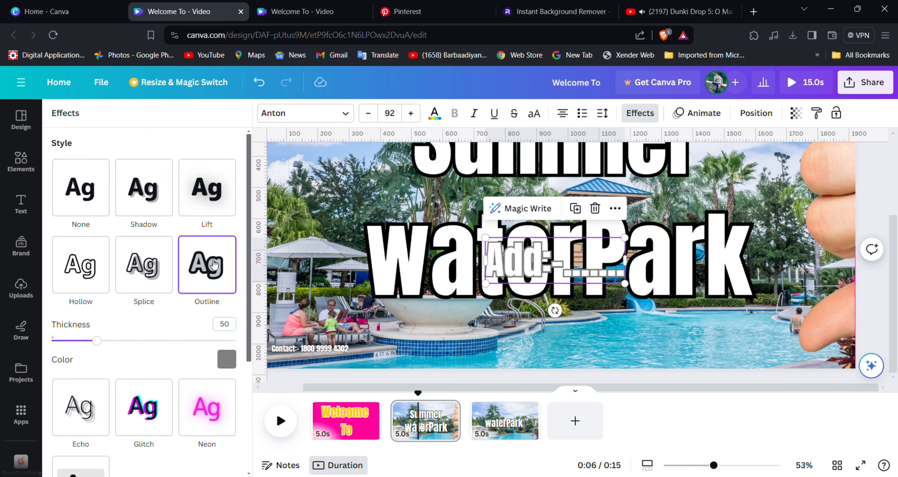
pyautogui.click(226, 361)
pyautogui.click(95, 229)
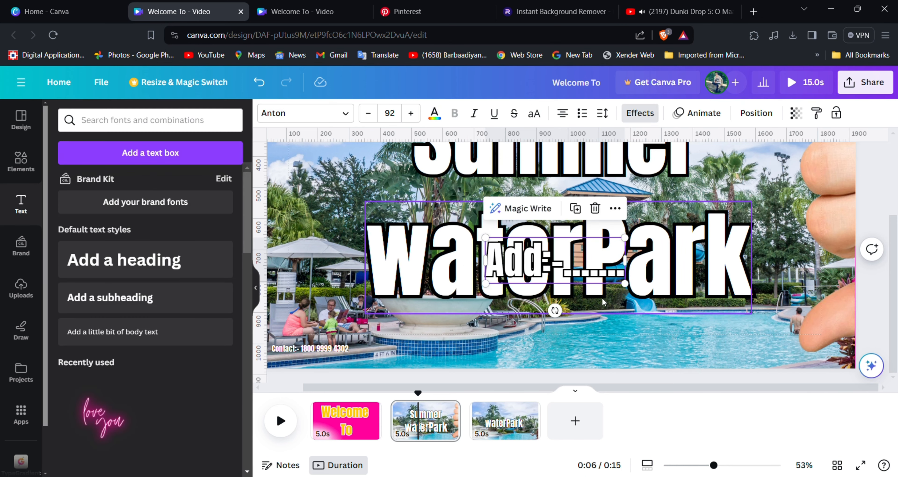
# Shrink the address line to size 46 and place it in the page's bottom-right corner.
pyautogui.moveTo(624, 284); pyautogui.dragTo(789, 365)
pyautogui.moveTo(330, 350); pyautogui.dragTo(336, 370)
pyautogui.click(455, 417)
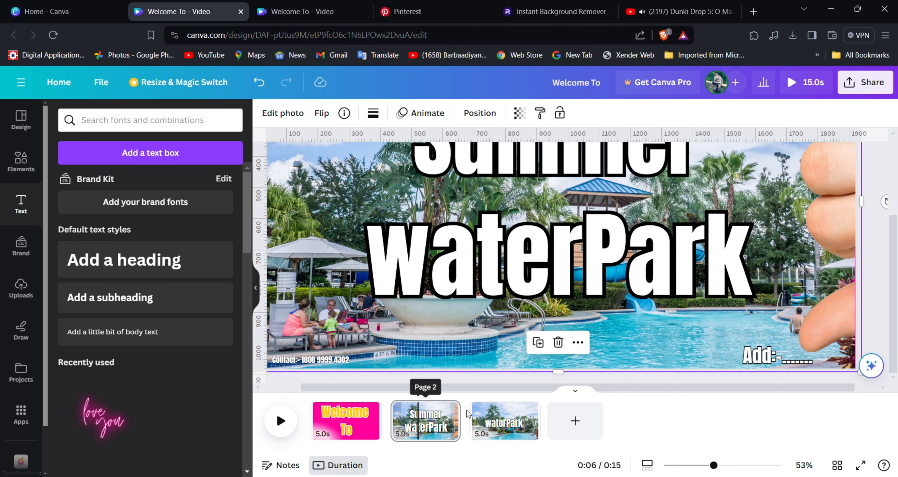
# Duplicate page 2 as page 3 and push its hand image mostly off the right edge.
pyautogui.click(449, 409)
pyautogui.click(517, 226)
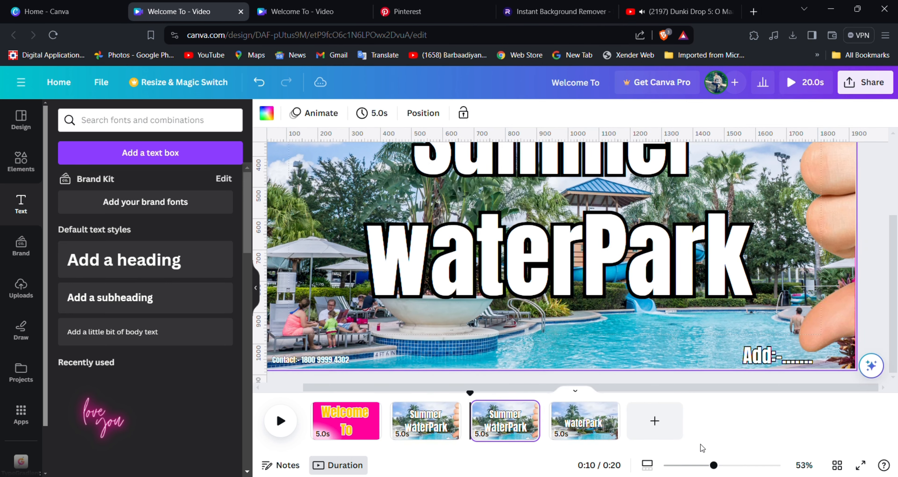
pyautogui.scroll(-3, 702, 448)
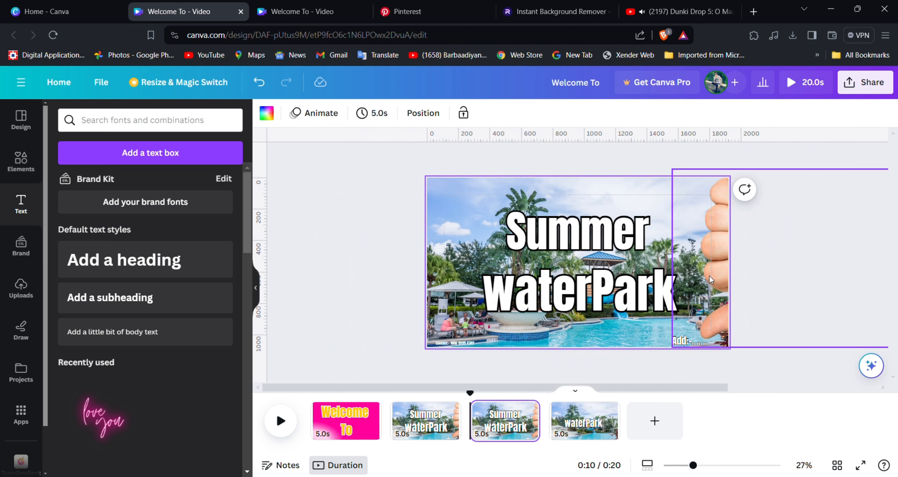
pyautogui.moveTo(709, 279); pyautogui.dragTo(777, 279)
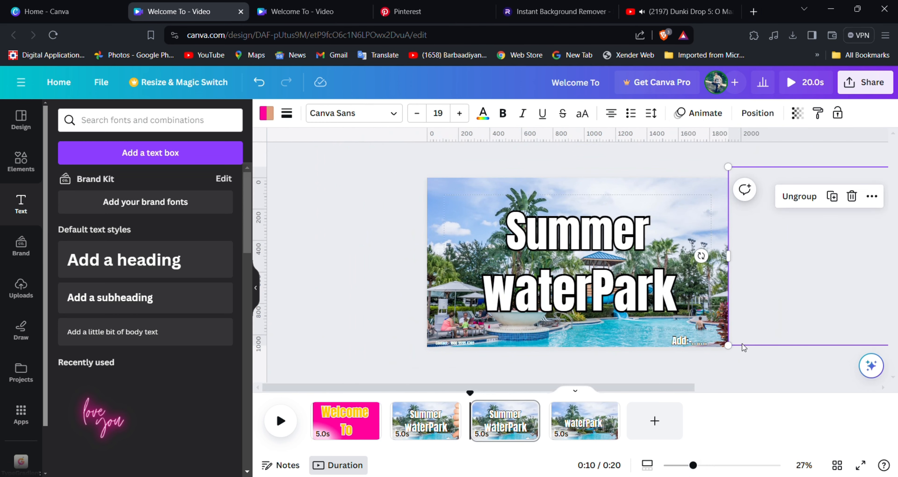
# Delete the old waterPark-only page 4.
pyautogui.click(592, 418)
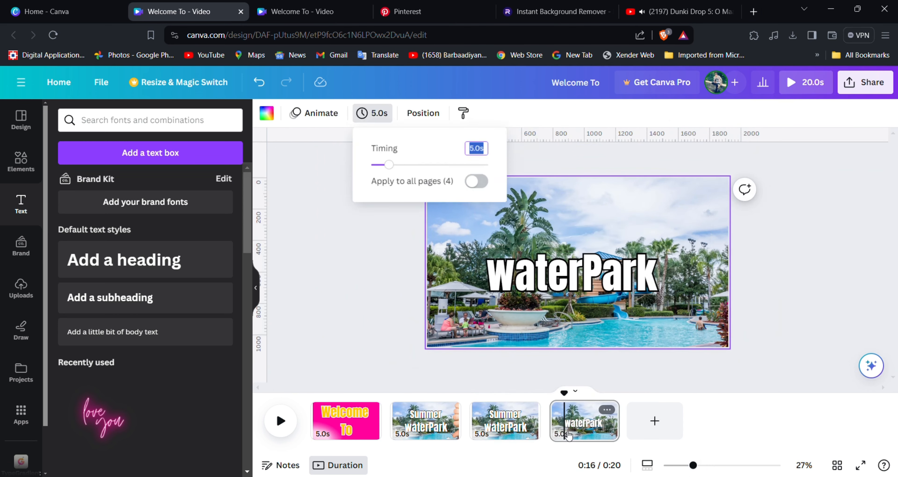
pyautogui.click(607, 411)
pyautogui.click(662, 256)
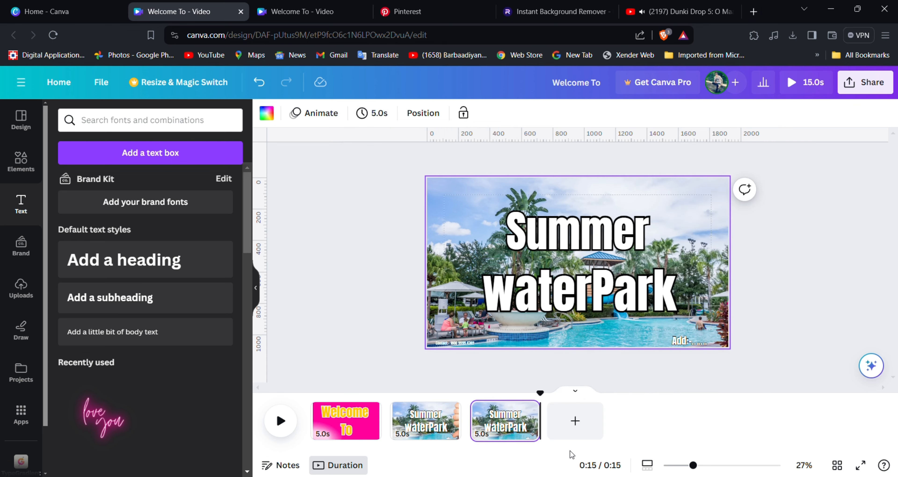
# Apply a Match & Move transition between all pages.
pyautogui.click(386, 430)
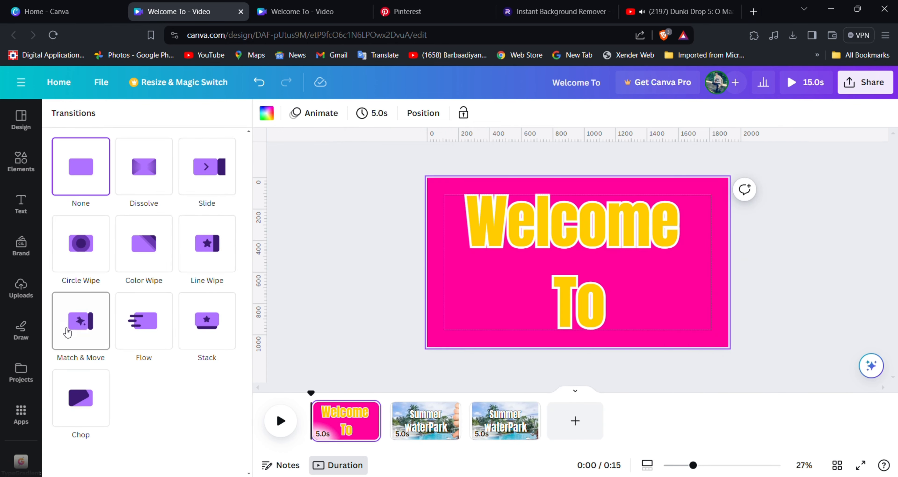
pyautogui.click(68, 332)
pyautogui.click(148, 455)
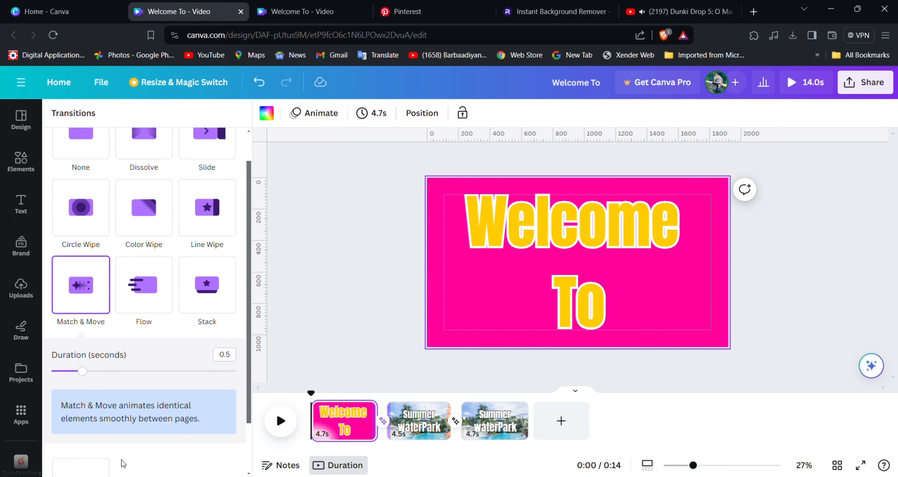
pyautogui.scroll(1, 121, 456)
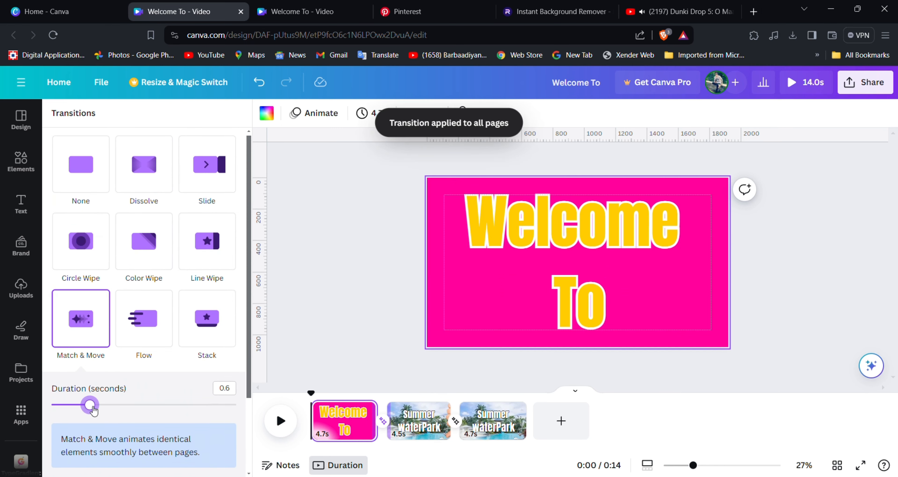
pyautogui.scroll(-3, 94, 411)
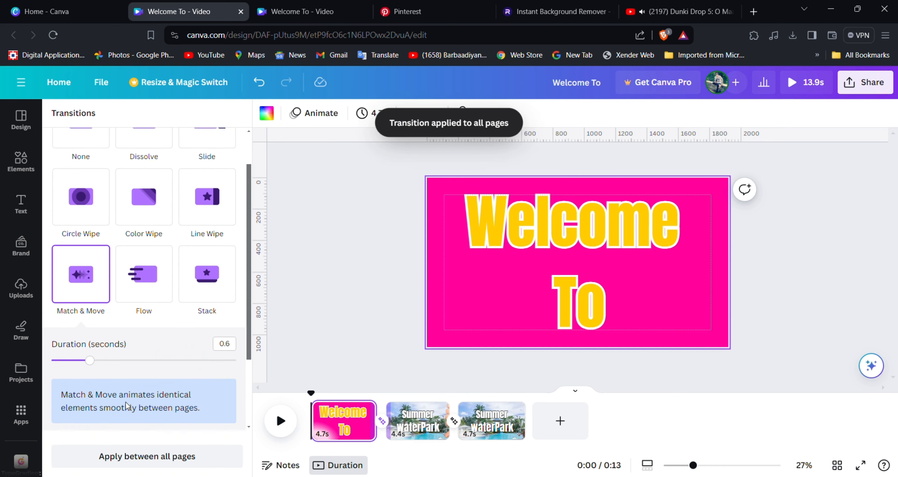
pyautogui.click(136, 465)
# Set page timing to 2.0 s for all pages and play the preview.
pyautogui.click(375, 114)
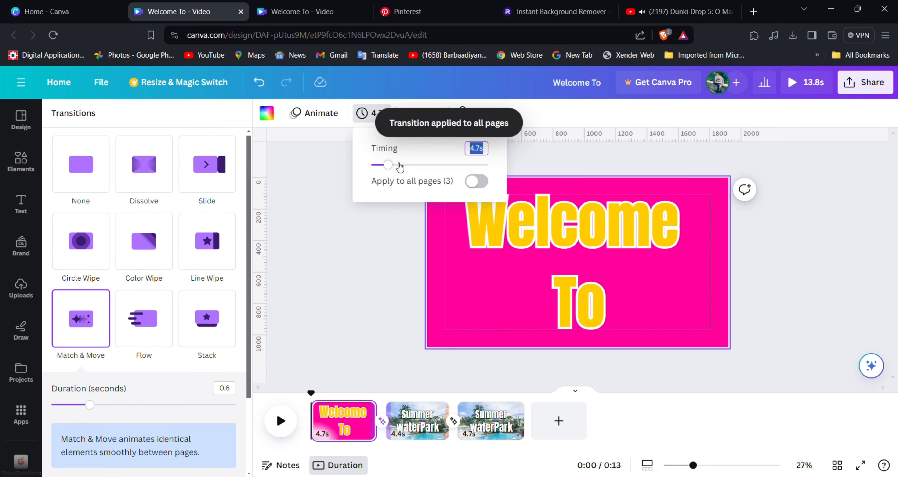
pyautogui.write('2')
pyautogui.press('Return')
pyautogui.click(476, 181)
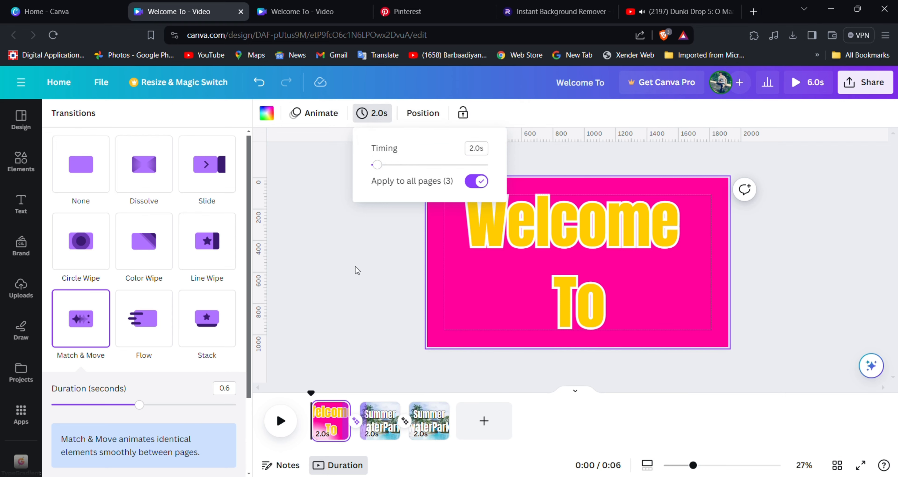
pyautogui.click(356, 269)
pyautogui.click(289, 428)
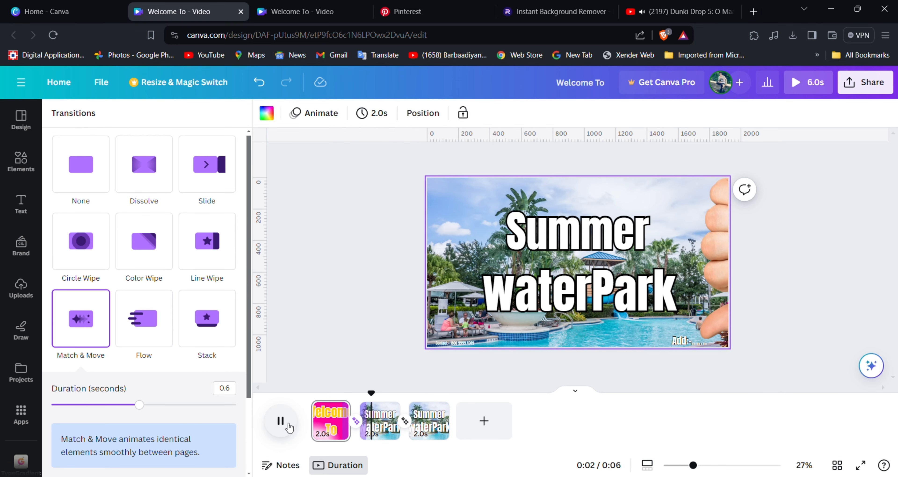
# Drag the Summer heading's timing bar so it appears later on page 2.
pyautogui.click(609, 241)
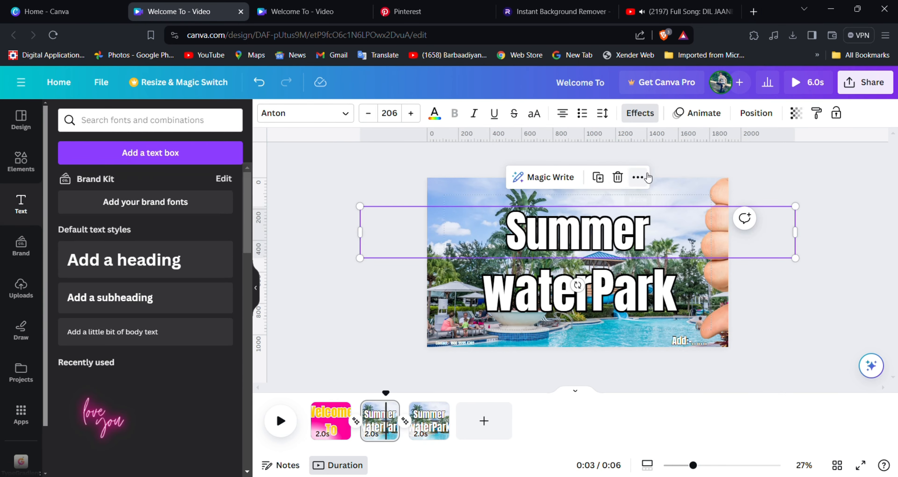
pyautogui.click(638, 177)
pyautogui.click(662, 335)
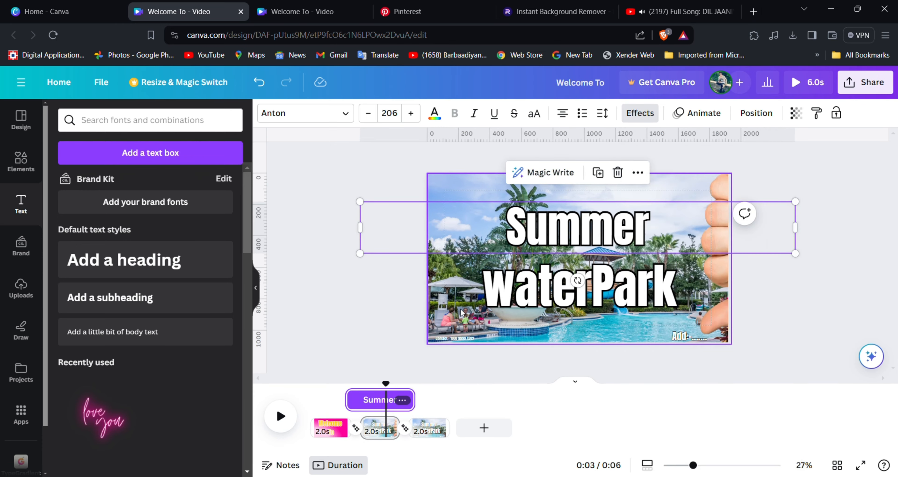
pyautogui.moveTo(356, 401); pyautogui.dragTo(381, 403)
pyautogui.click(327, 317)
# Try moving waterPark up under Summer and enlarging it to size 254, then preview.
pyautogui.click(624, 288)
pyautogui.rightClick(624, 287)
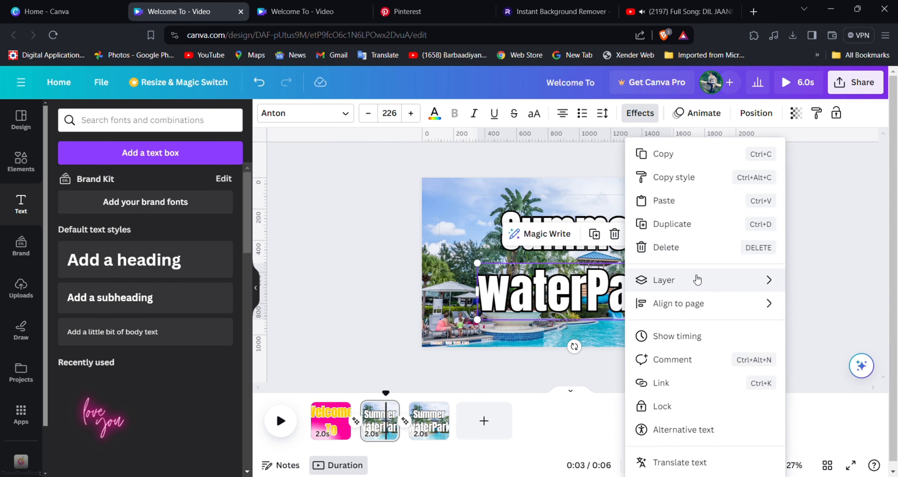
pyautogui.click(323, 340)
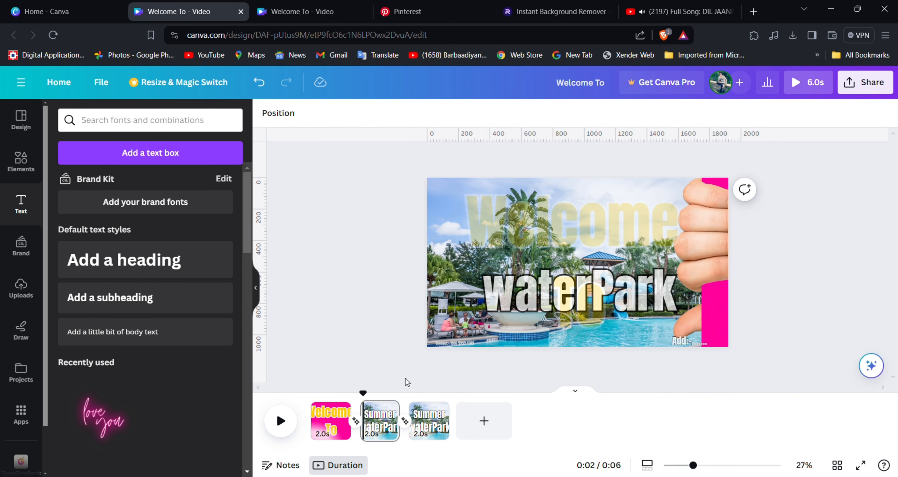
pyautogui.click(559, 305)
pyautogui.moveTo(560, 305); pyautogui.dragTo(560, 277)
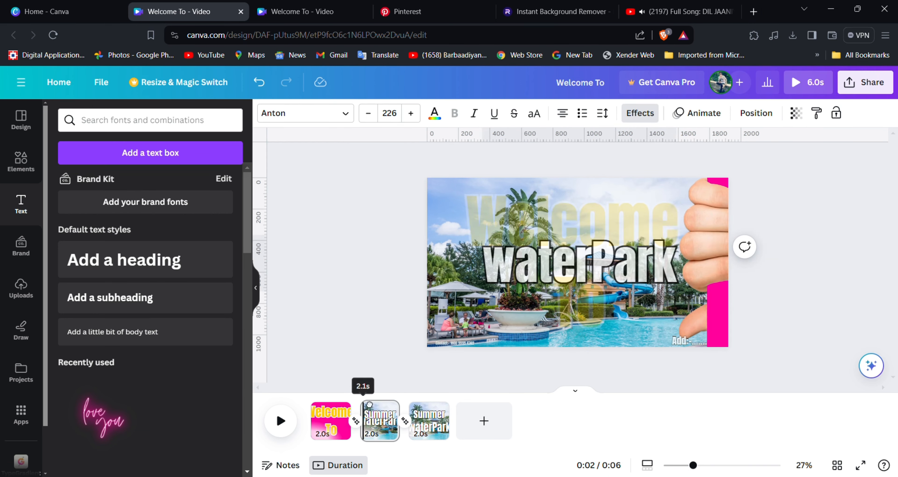
pyautogui.moveTo(675, 291); pyautogui.dragTo(687, 303)
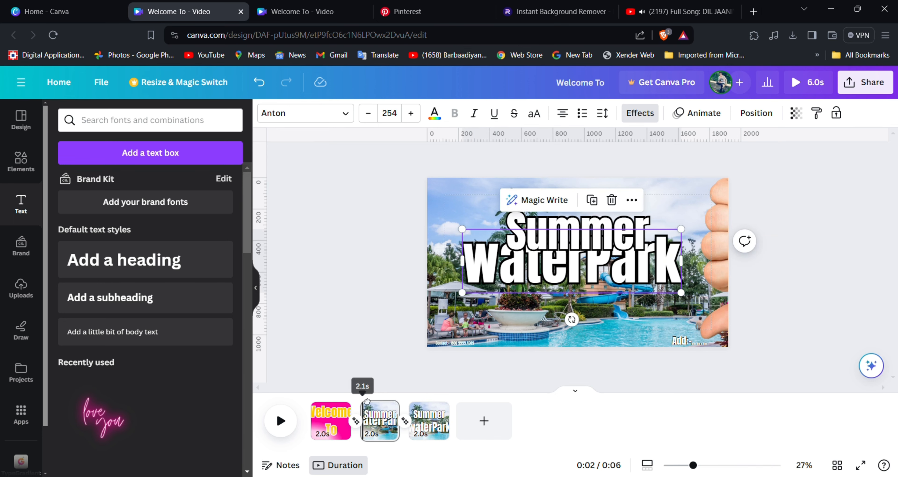
pyautogui.click(280, 421)
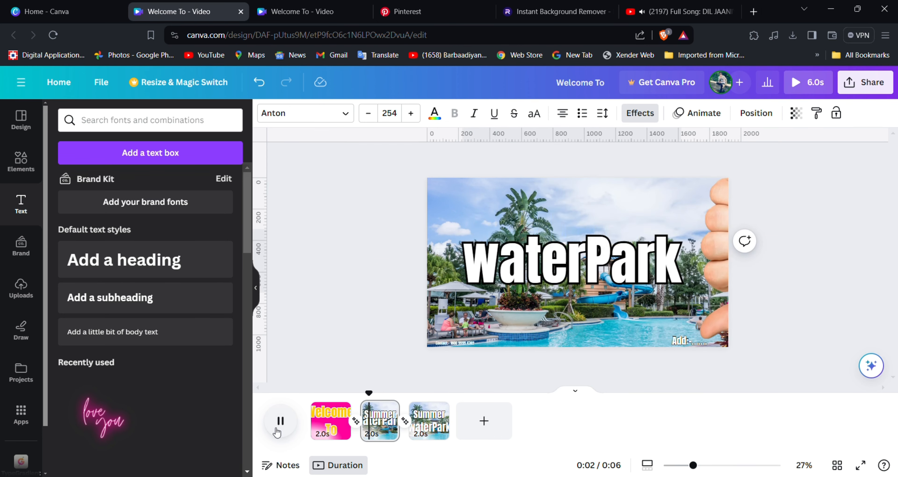
pyautogui.click(528, 297)
# Undo the waterPark enlargement and move, restoring its original size and position.
pyautogui.click(547, 301)
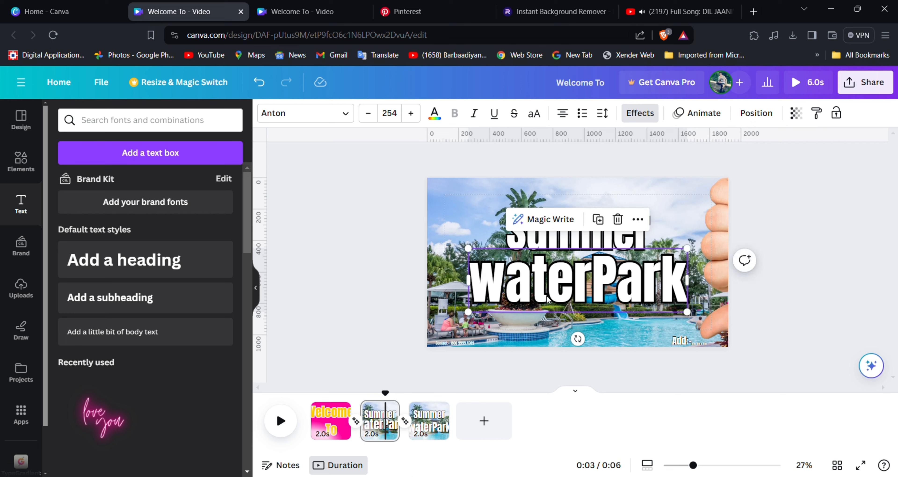
pyautogui.click(259, 83)
pyautogui.click(259, 84)
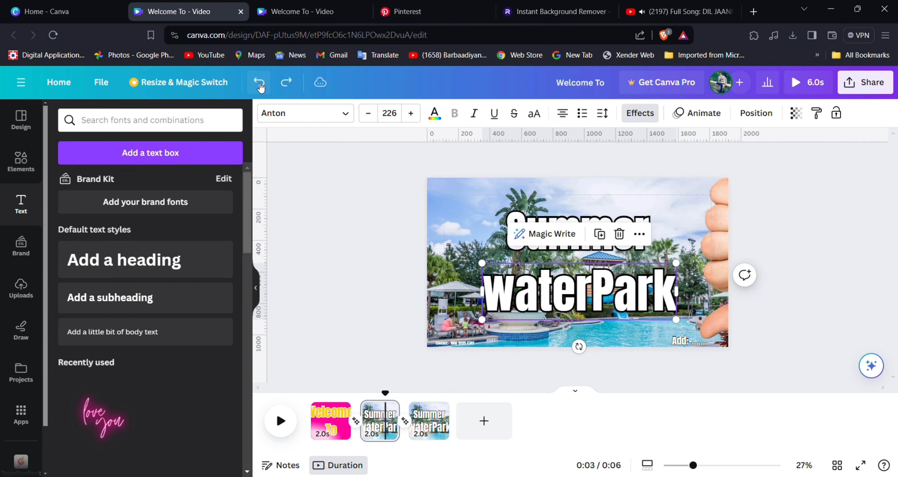
pyautogui.click(329, 220)
# Replay the video from the start, check the Summer heading's options, and select the pool photo.
pyautogui.click(330, 421)
pyautogui.click(277, 421)
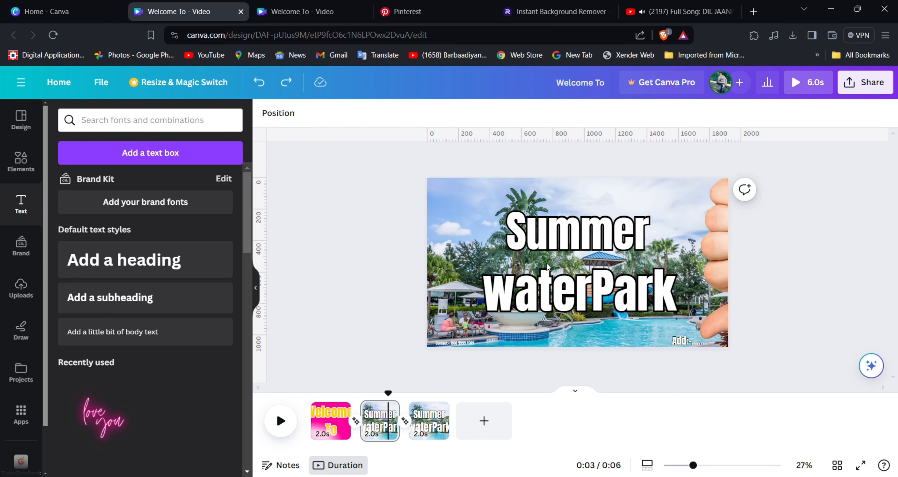
pyautogui.click(549, 252)
pyautogui.click(638, 177)
pyautogui.click(670, 339)
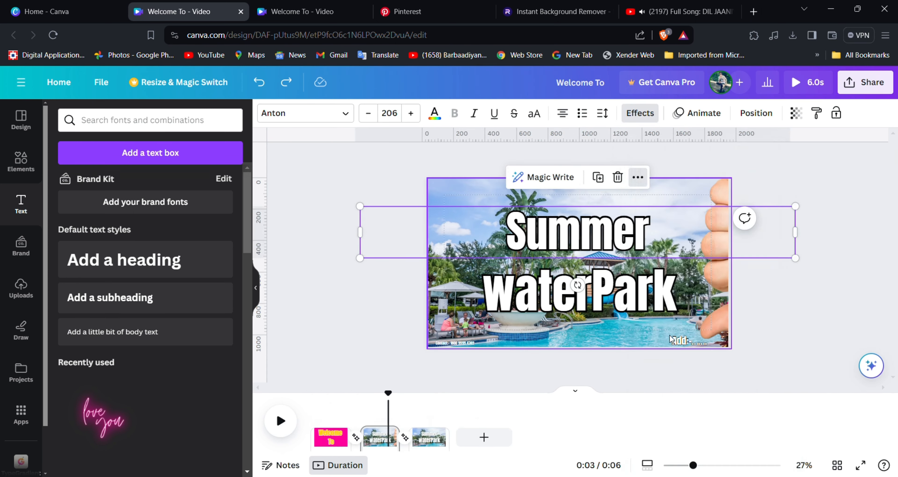
pyautogui.click(345, 325)
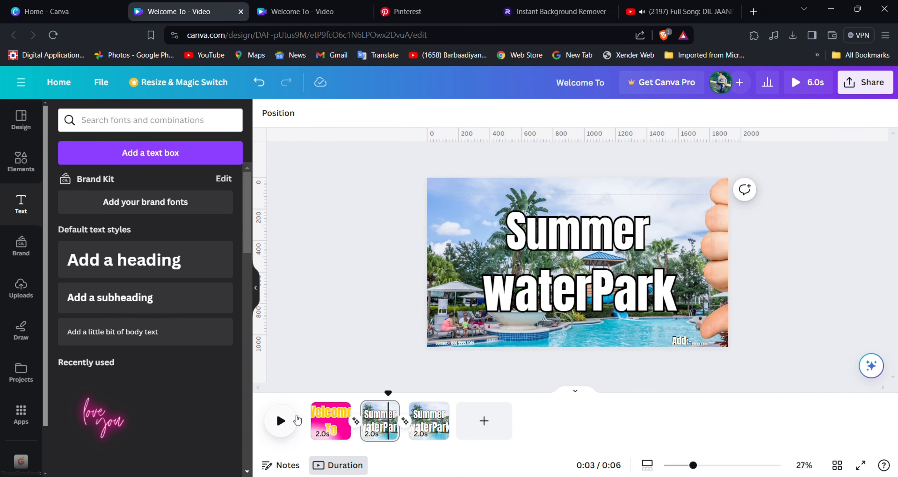
pyautogui.click(281, 421)
pyautogui.click(462, 340)
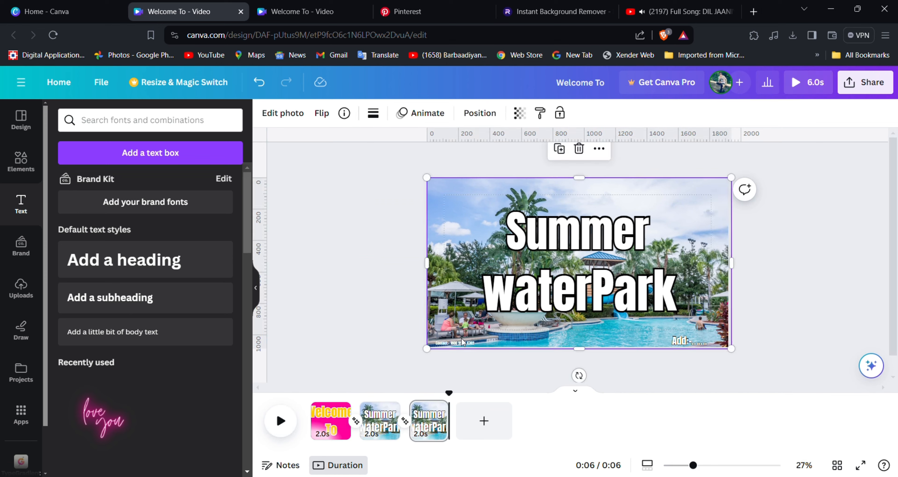